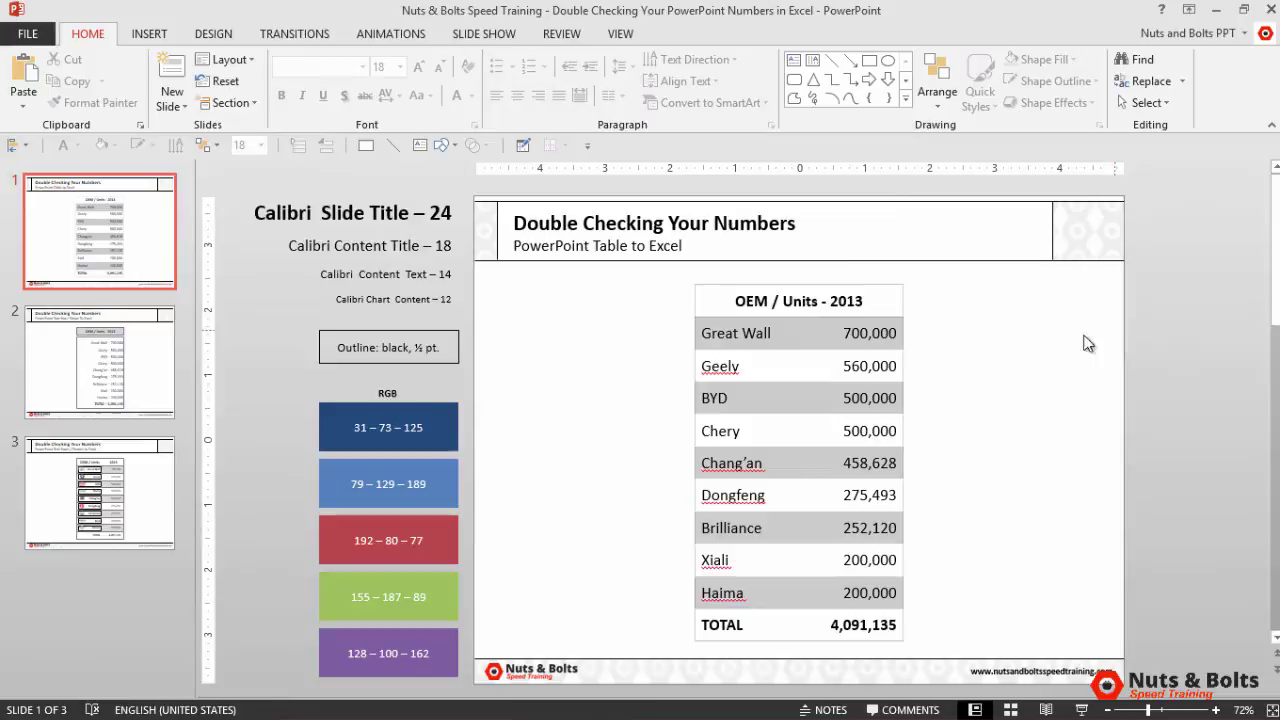
Change Chery's figure in the units table to 500,000
click(901, 406)
key(Delete)
text(5)
key(Escape)
Select all units table cells from Great Wall down to the total and bring up Excel
click(739, 336)
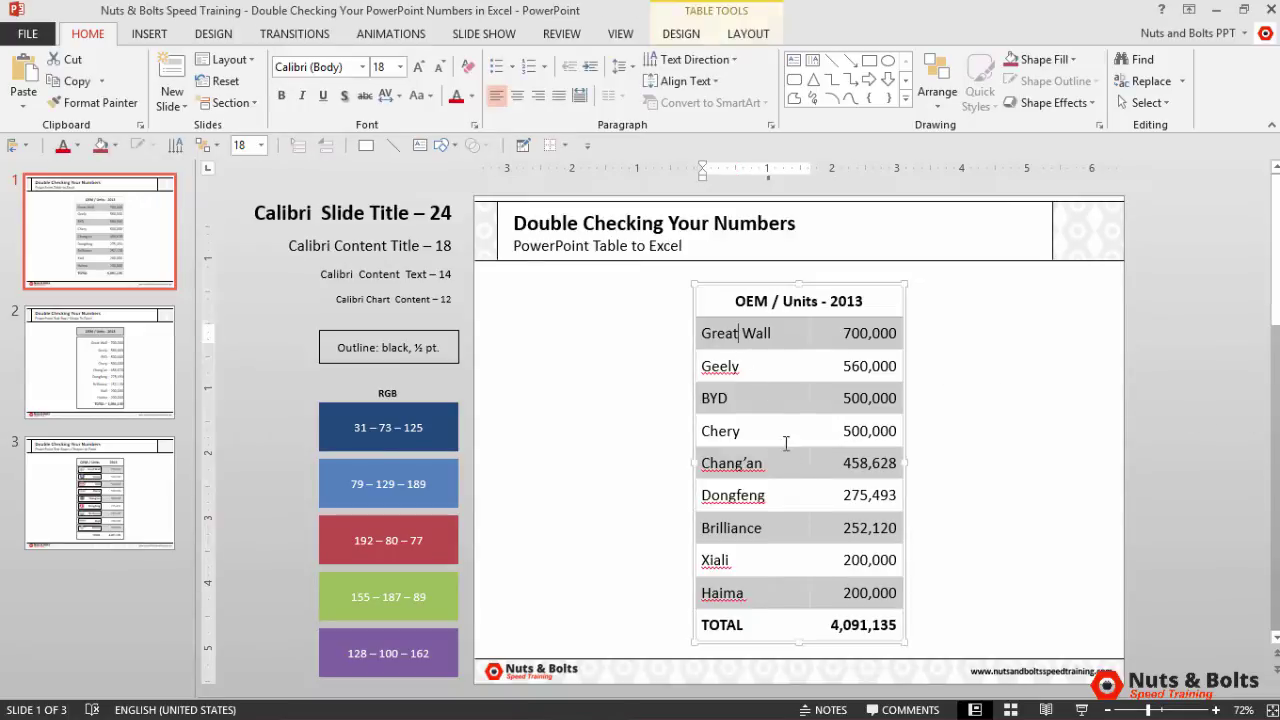
shift+click(880, 625)
key(ctrl+c)
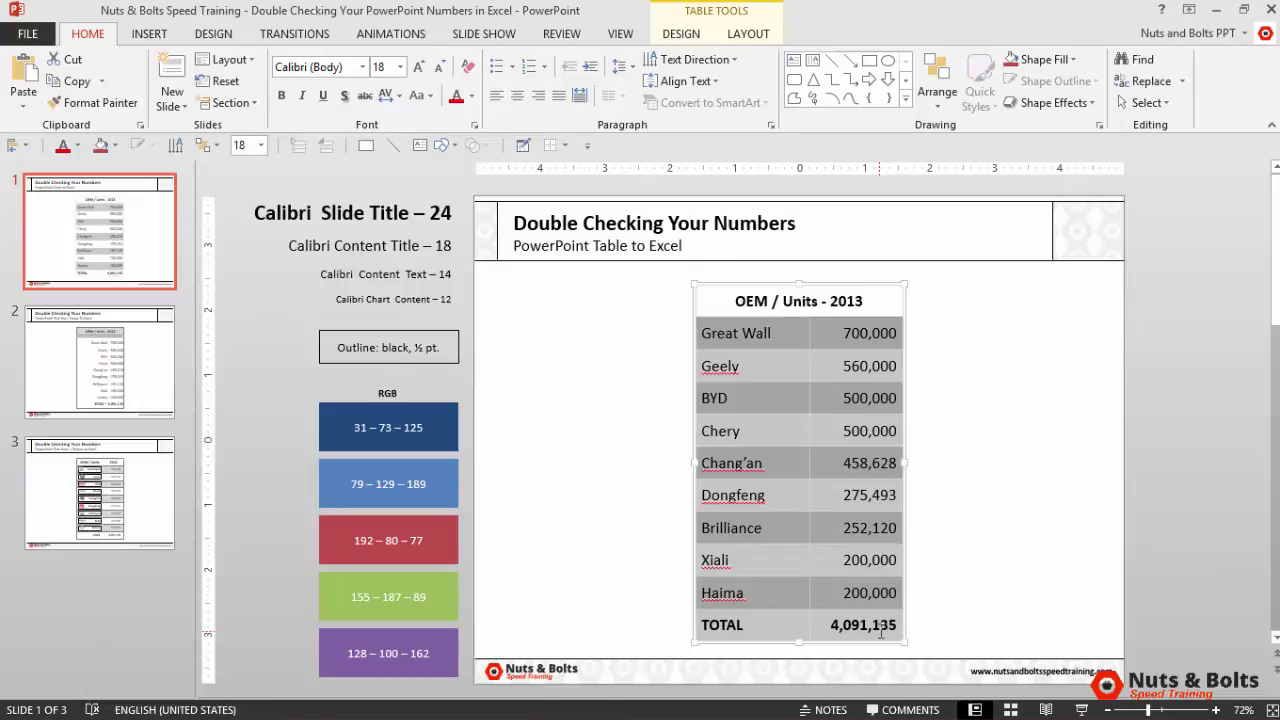
key(alt+Tab)
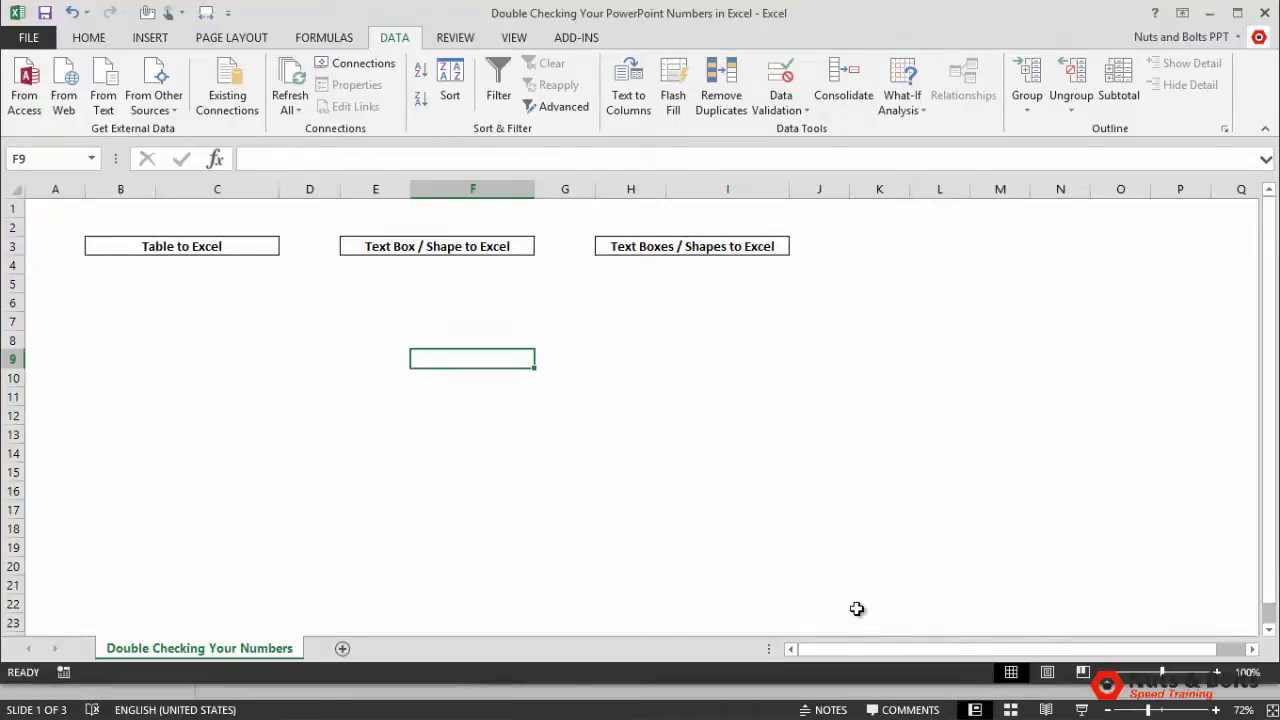
Paste the units table at B5 with Match Destination Formatting, then select the TOTAL cell C14
click(114, 286)
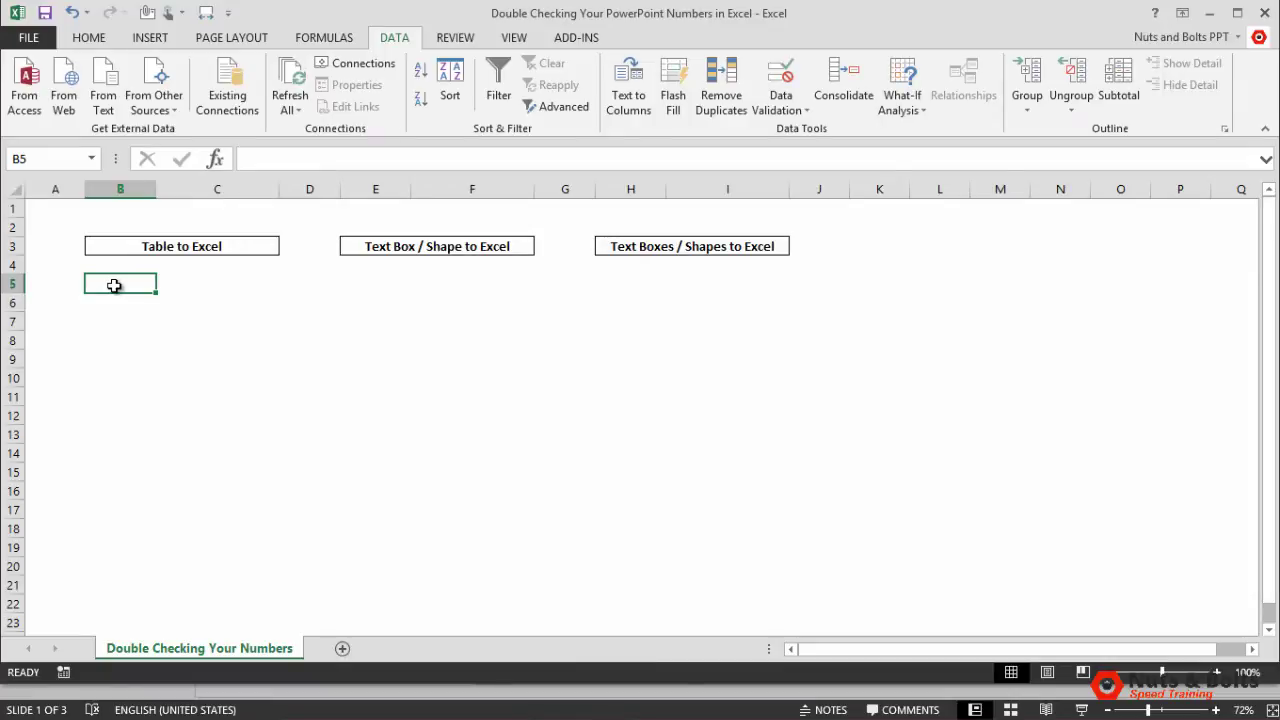
key(ctrl+v)
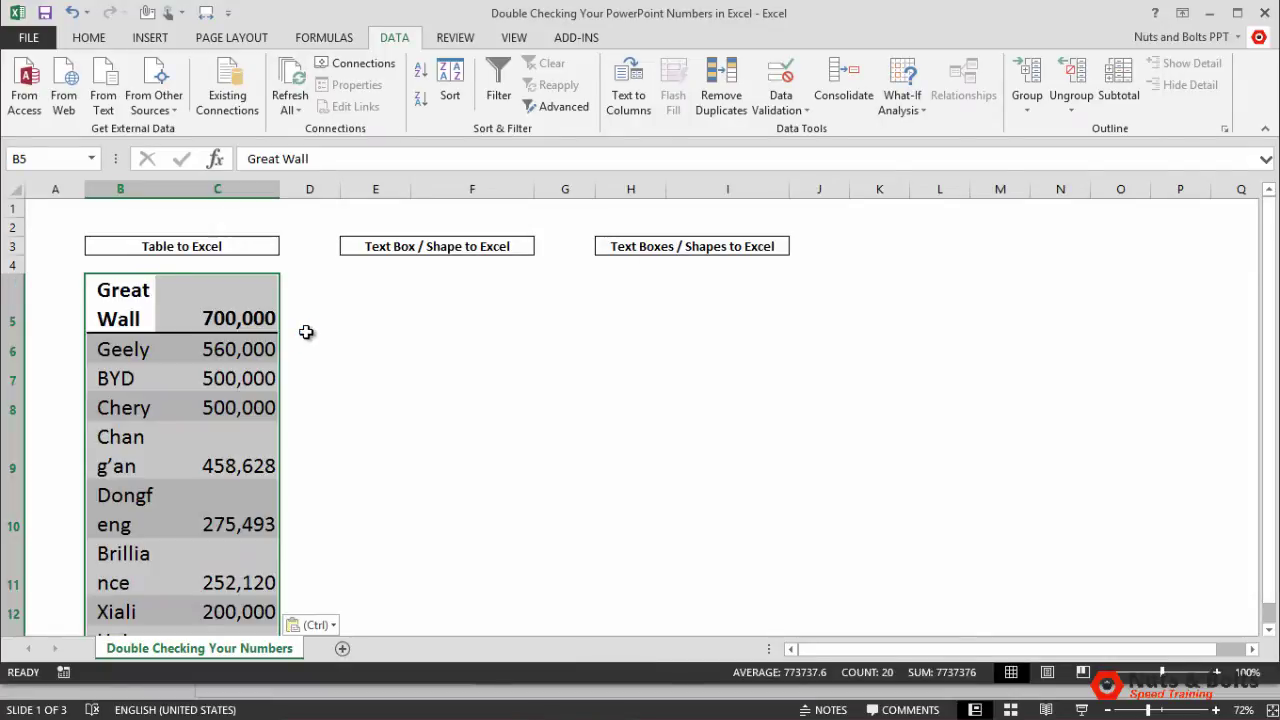
key(ctrl)
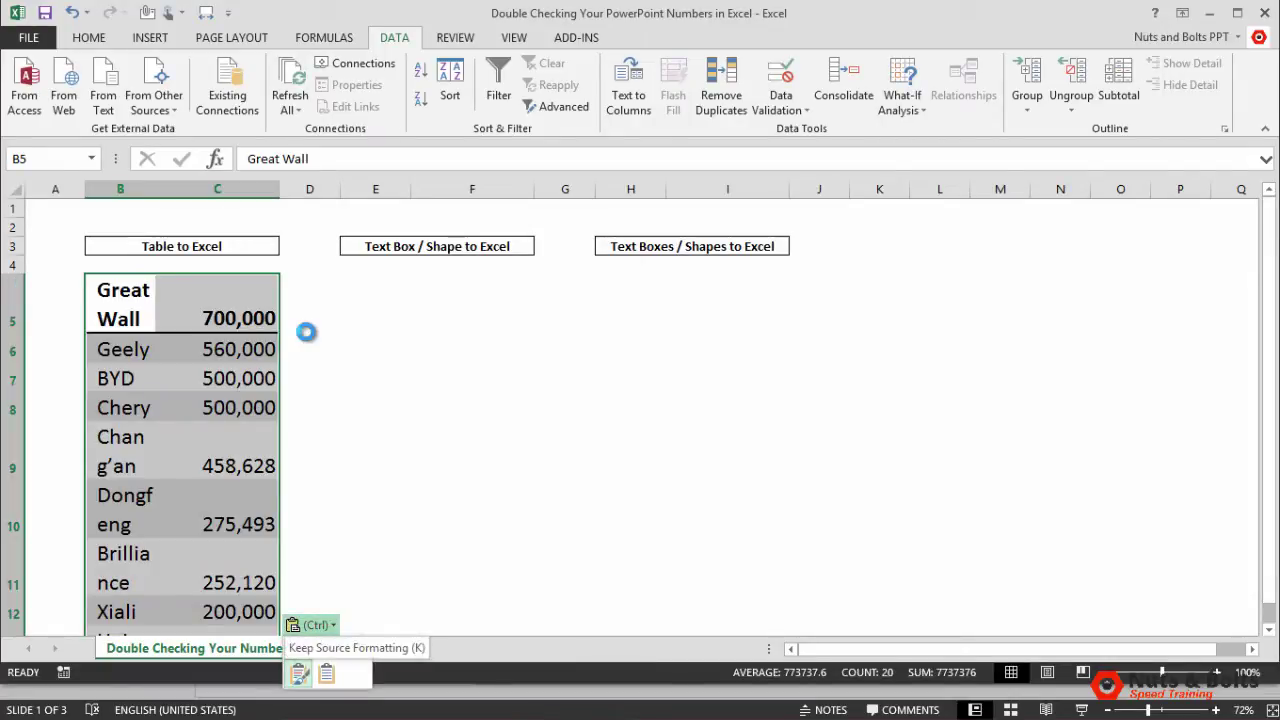
key(m)
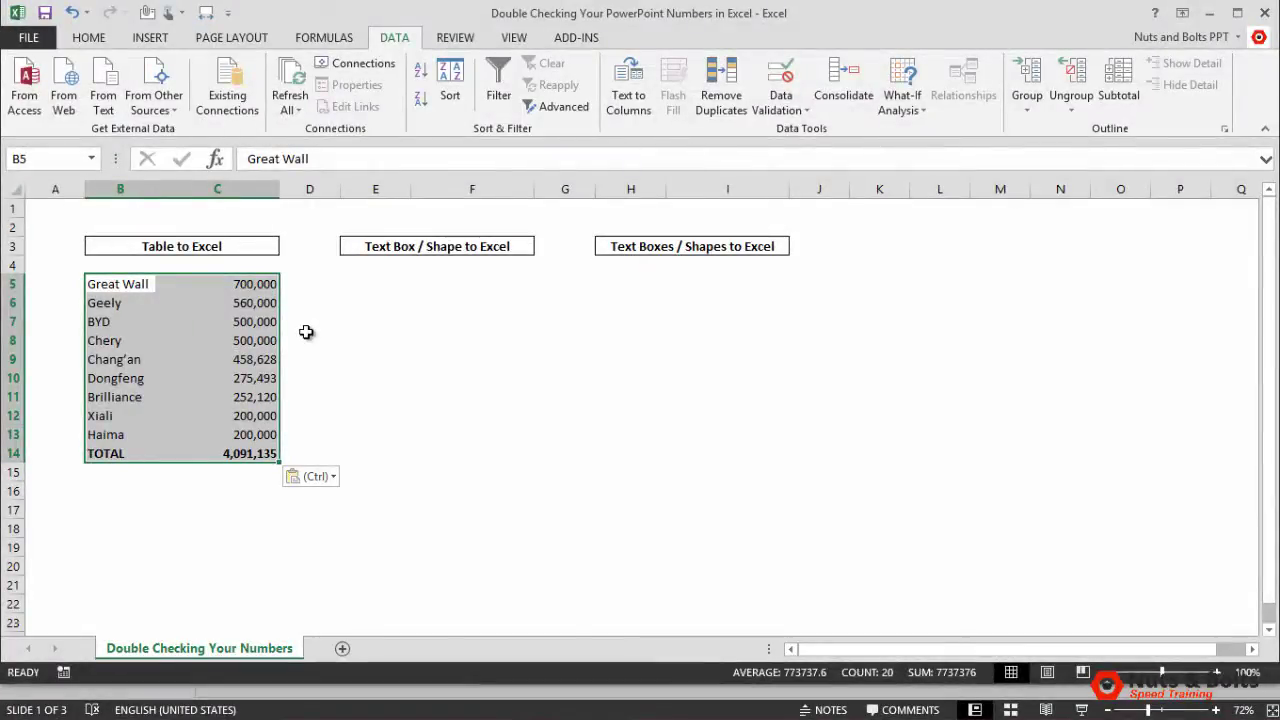
click(267, 453)
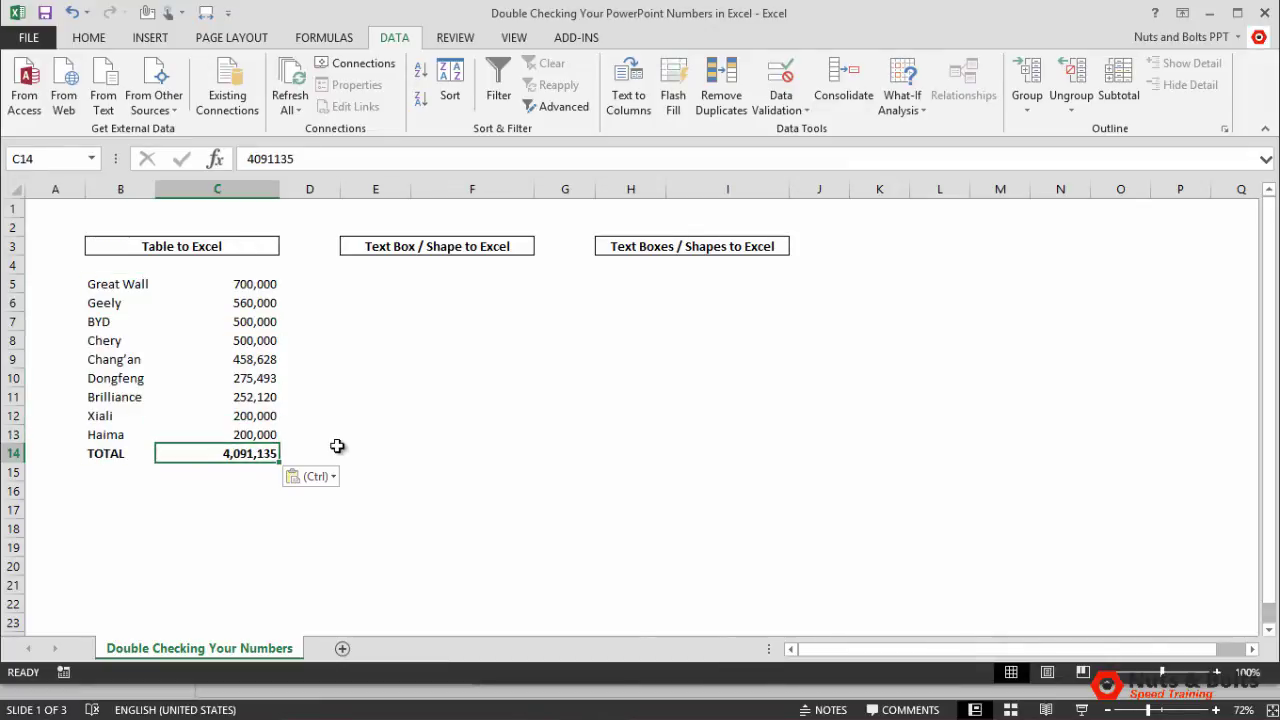
AutoSum C5:C13 into C14 to get 3,646,241, copy it, and return to PowerPoint
key(alt+equal)
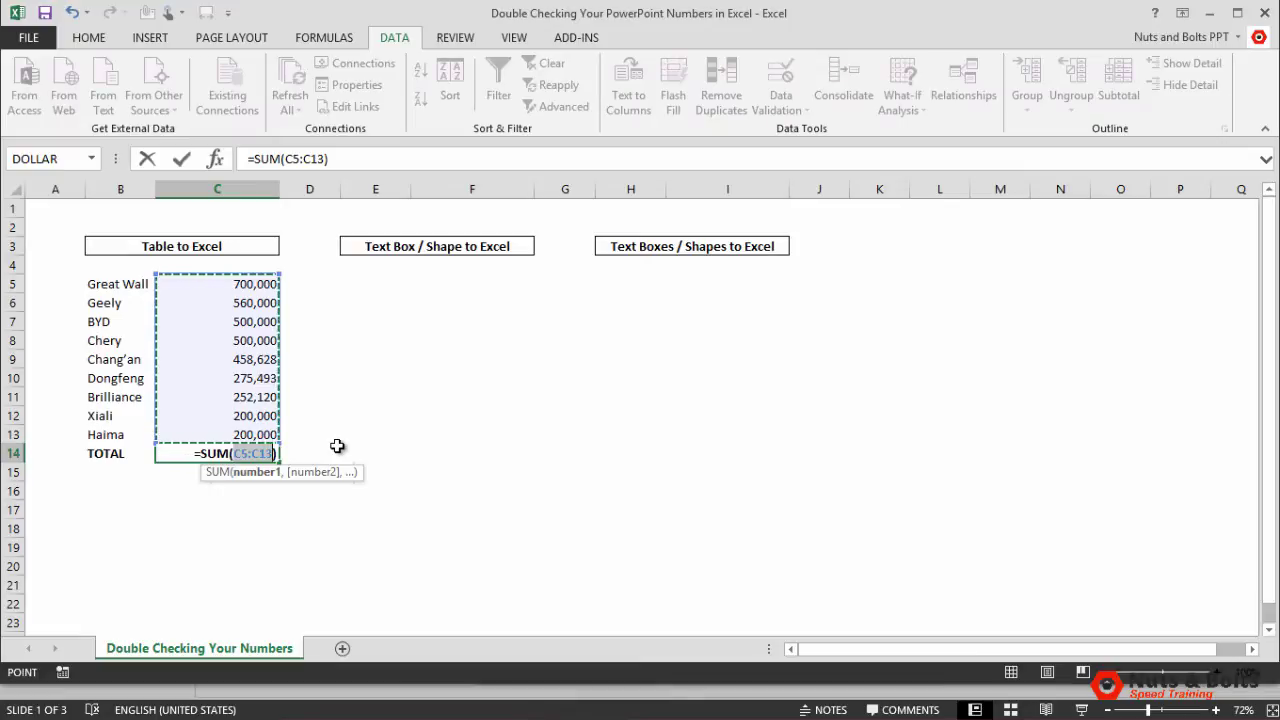
key(Return)
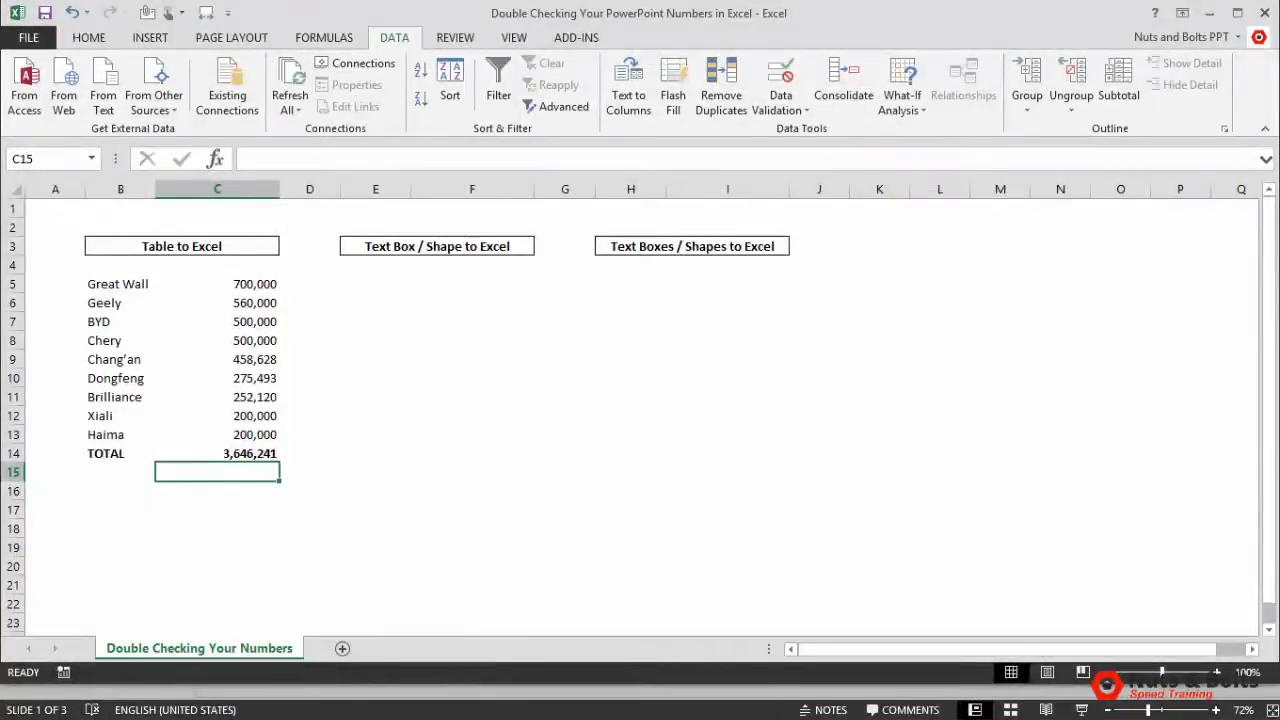
key(Up)
key(ctrl+c)
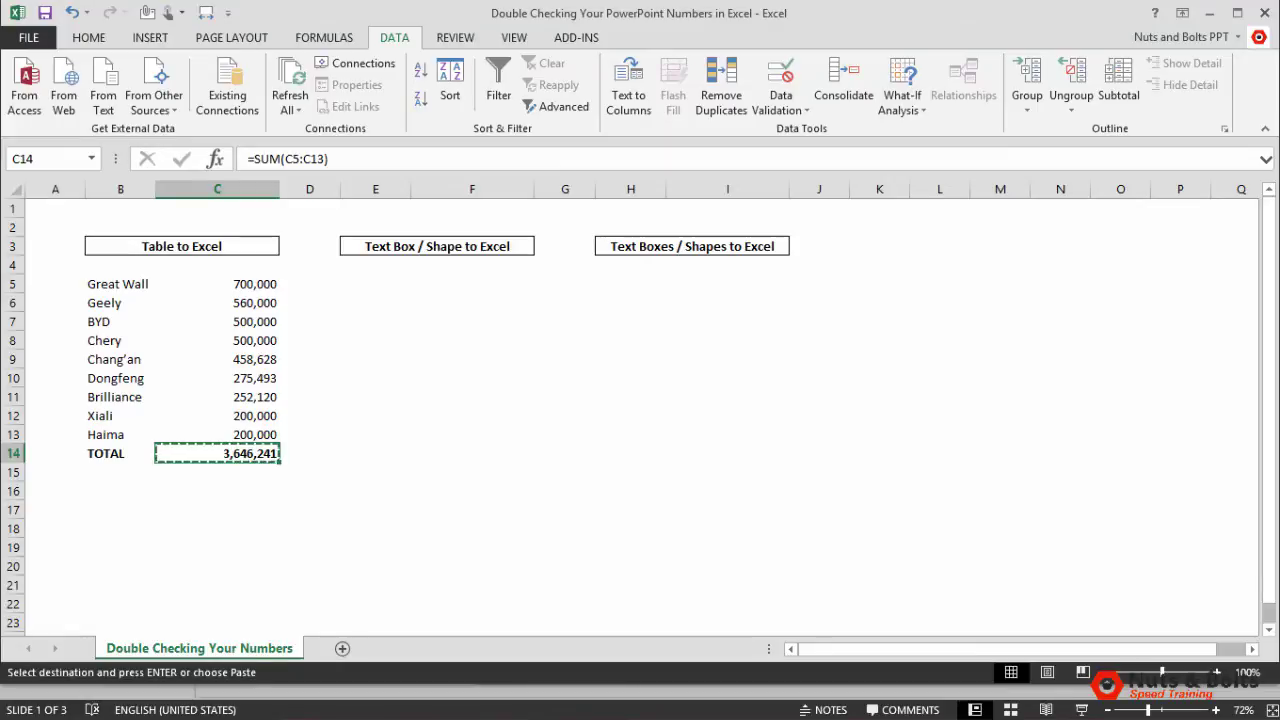
key(alt+Tab)
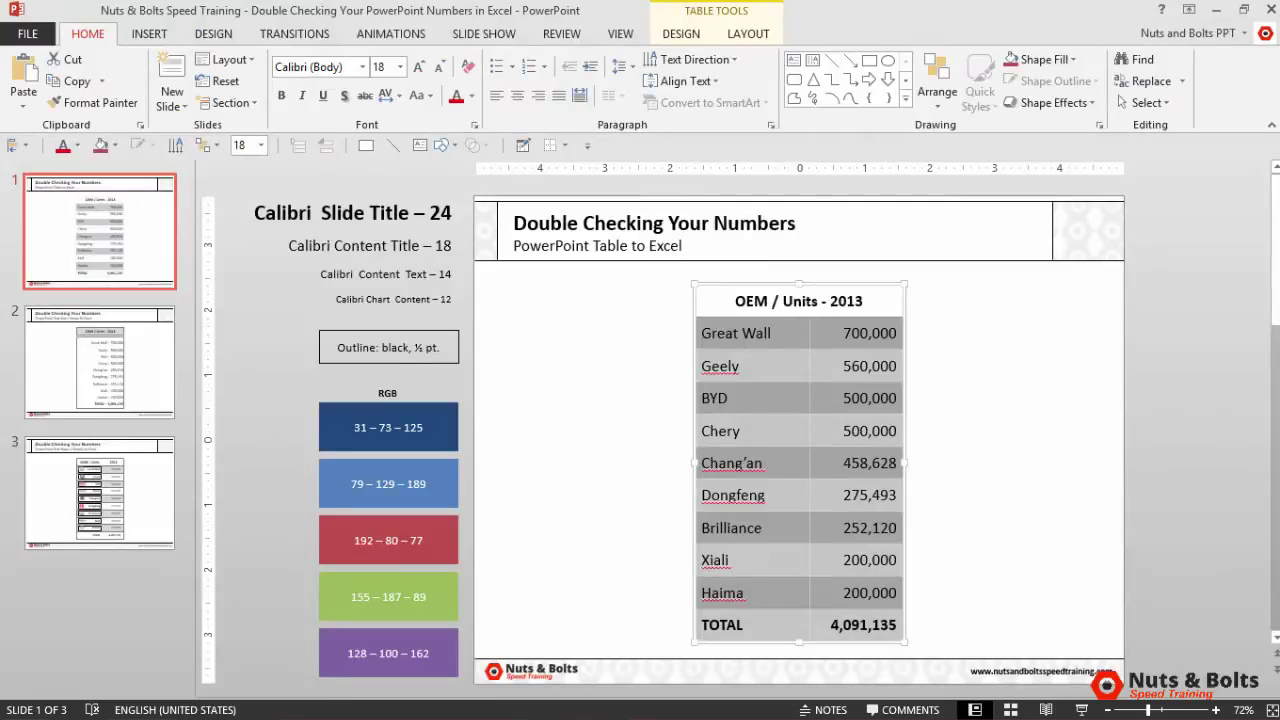
Overwrite the table's 4,091,135 total with the pasted 3,646,241 using the table's destination styles
click(835, 625)
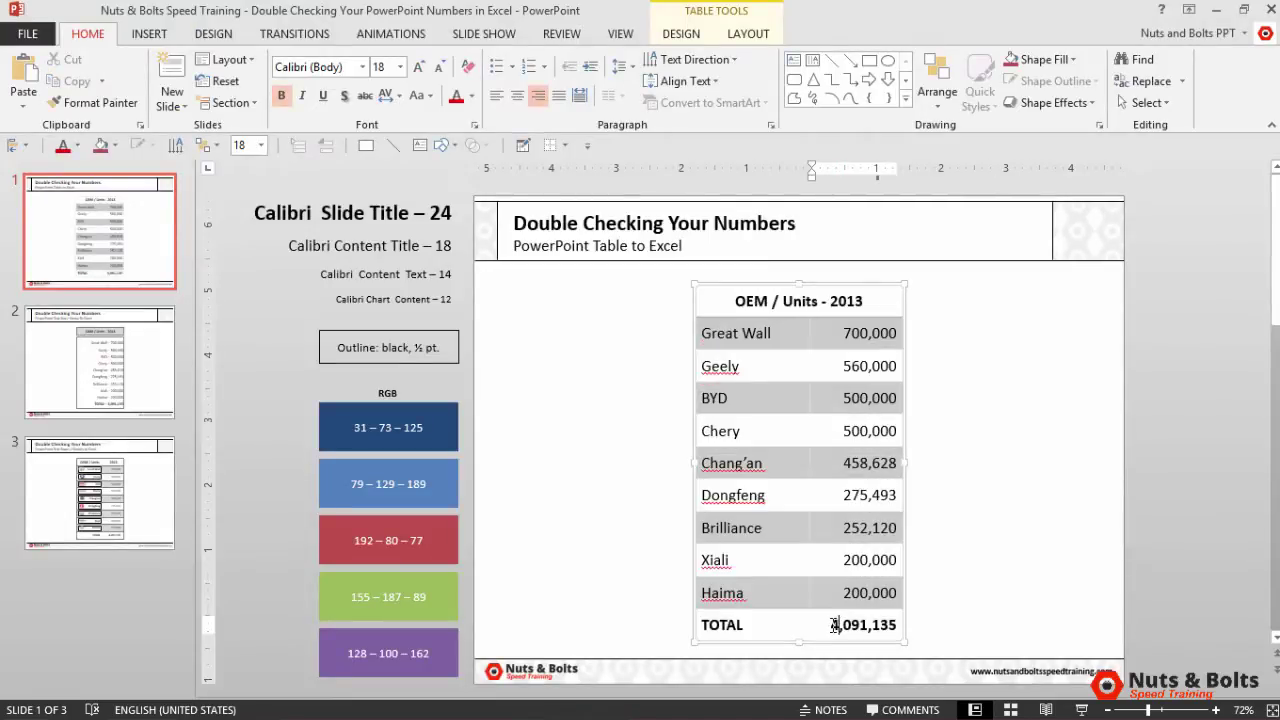
drag(835, 625, 905, 632)
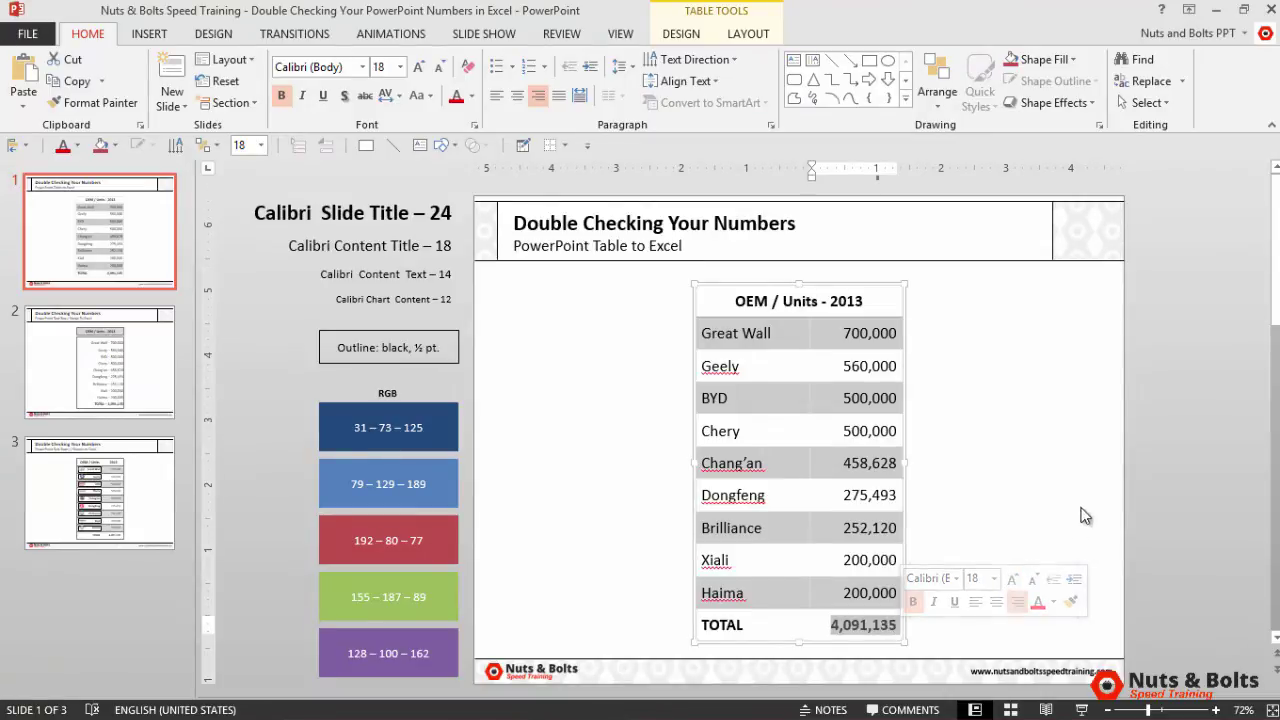
key(ctrl+v)
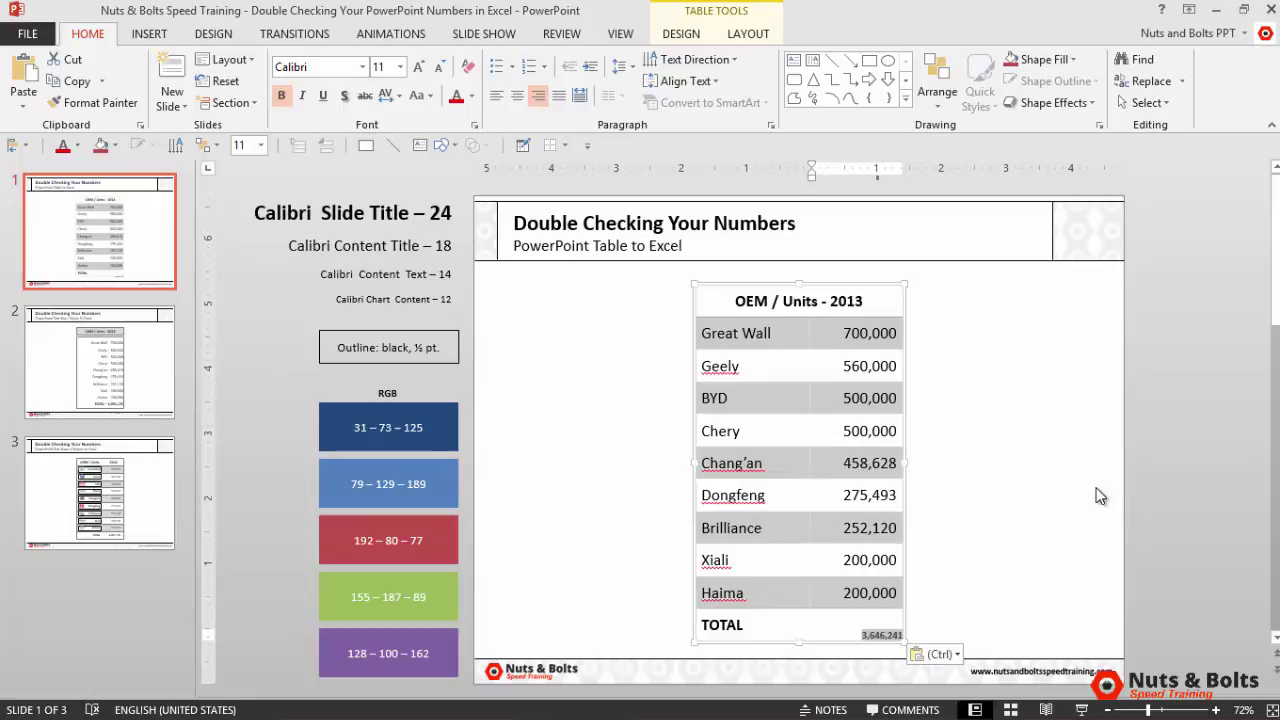
key(ctrl)
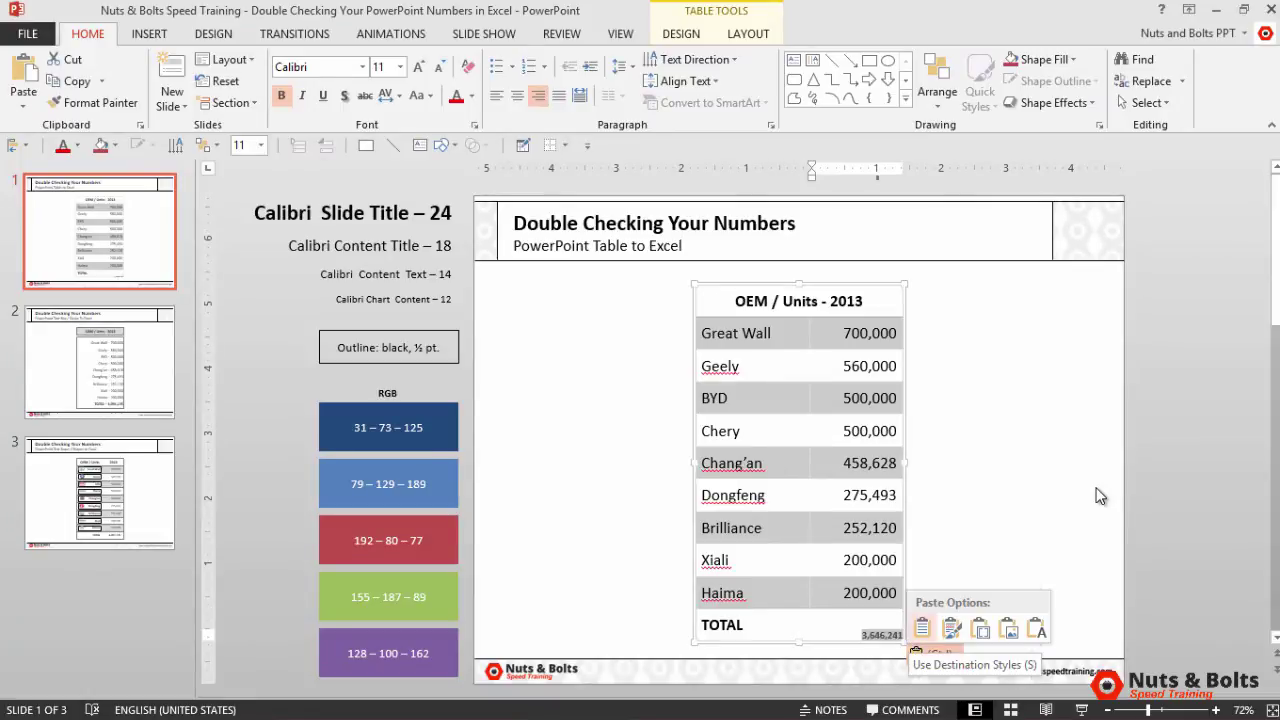
key(s)
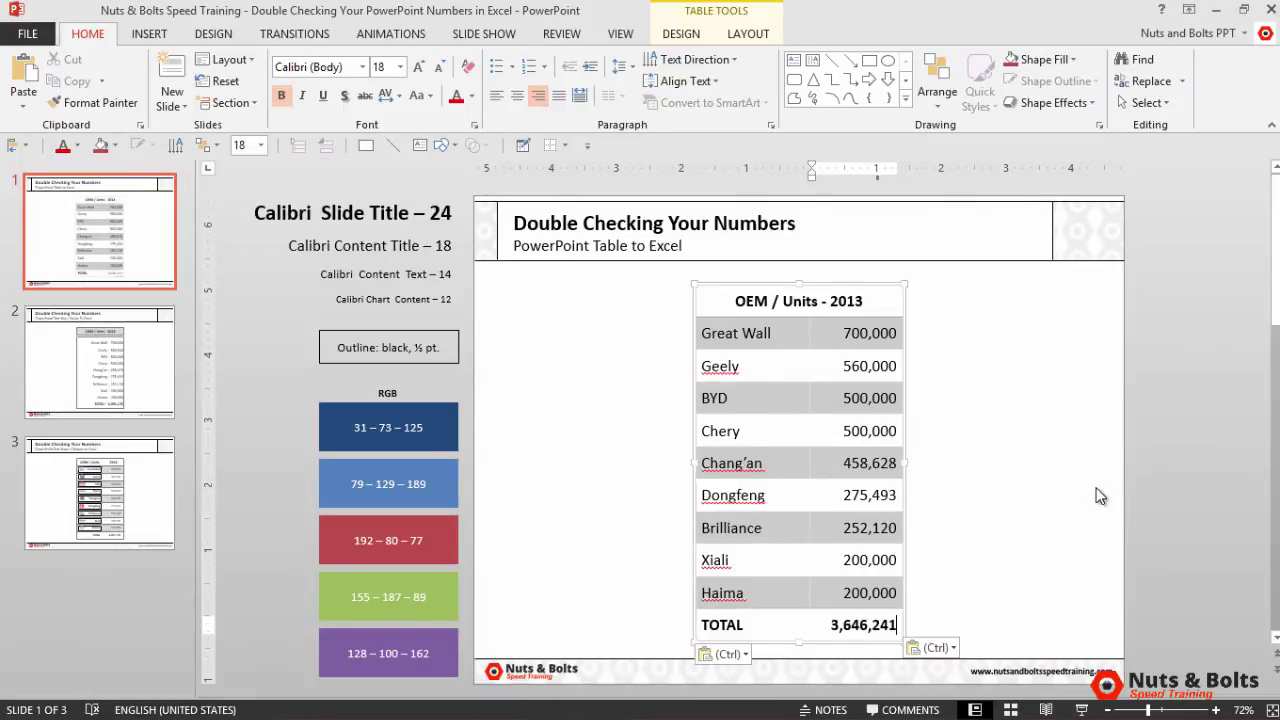
click(1100, 496)
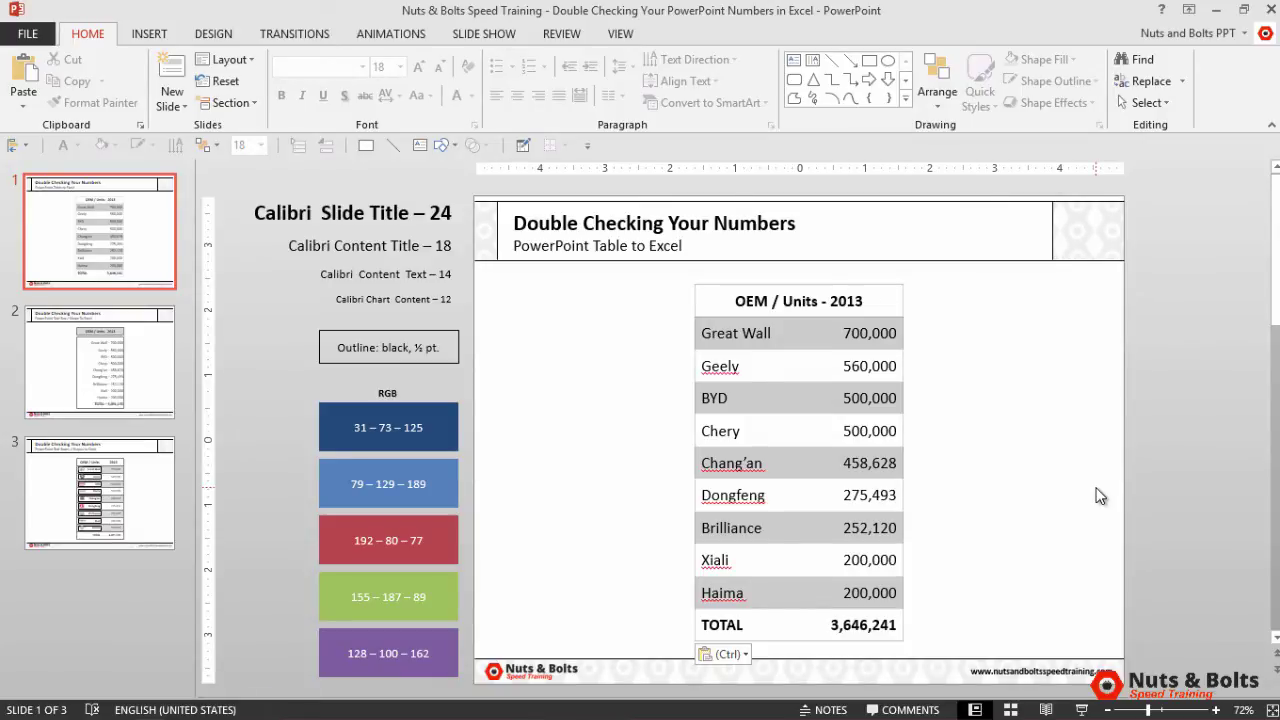
On slide 2, select every brand and total line in the text box and take them to Excel
key(Escape)
key(Page_Down)
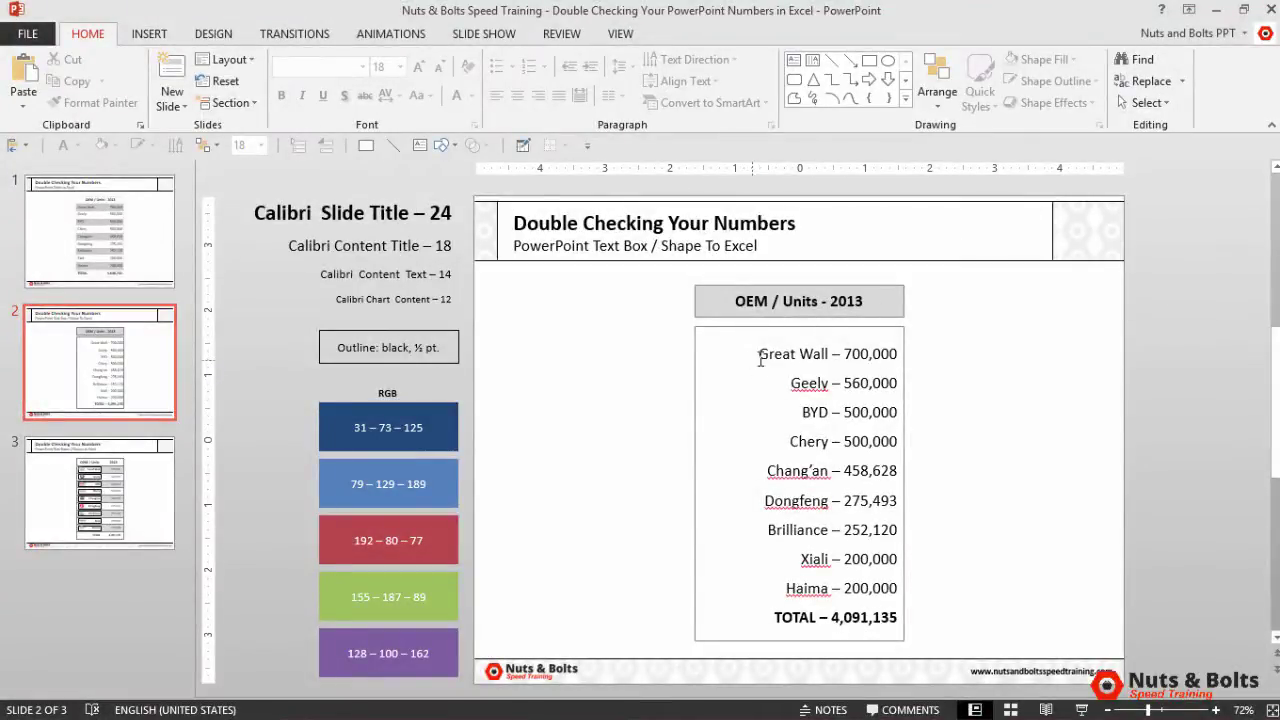
mouse_move(760, 358)
mouse_down()
mouse_move(785, 375)
mouse_move(931, 617)
mouse_up()
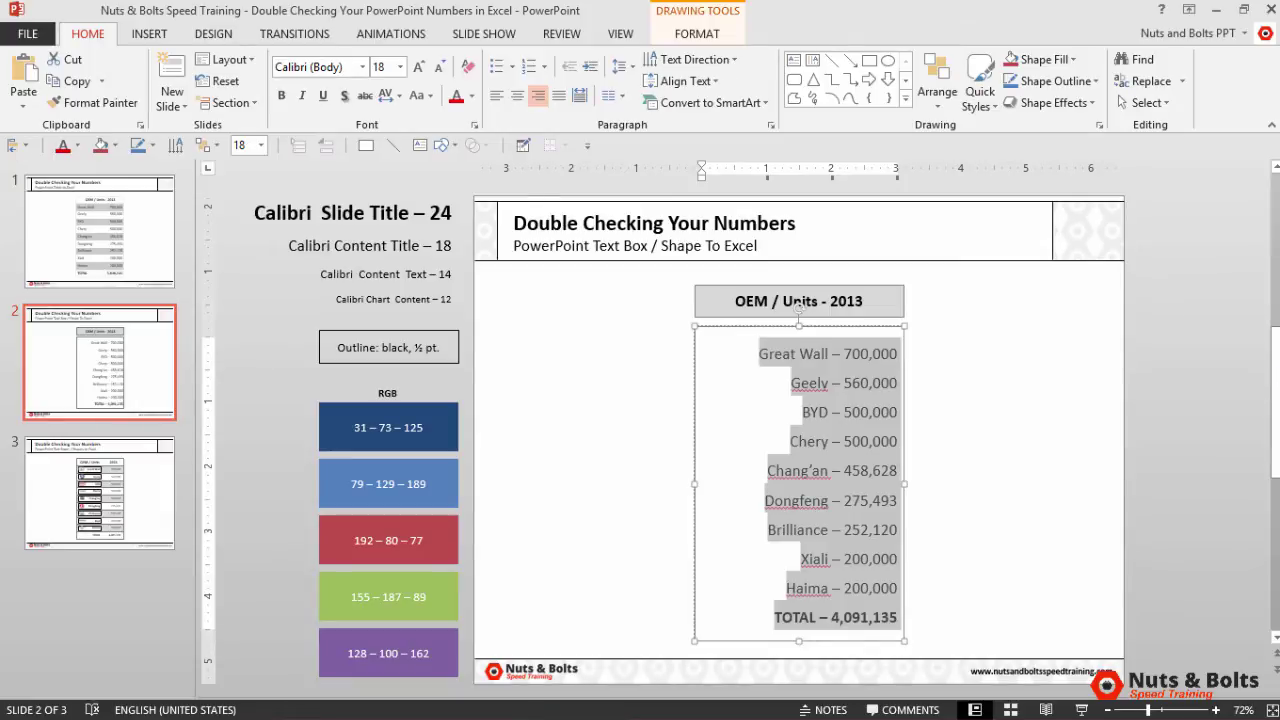
key(alt+Tab)
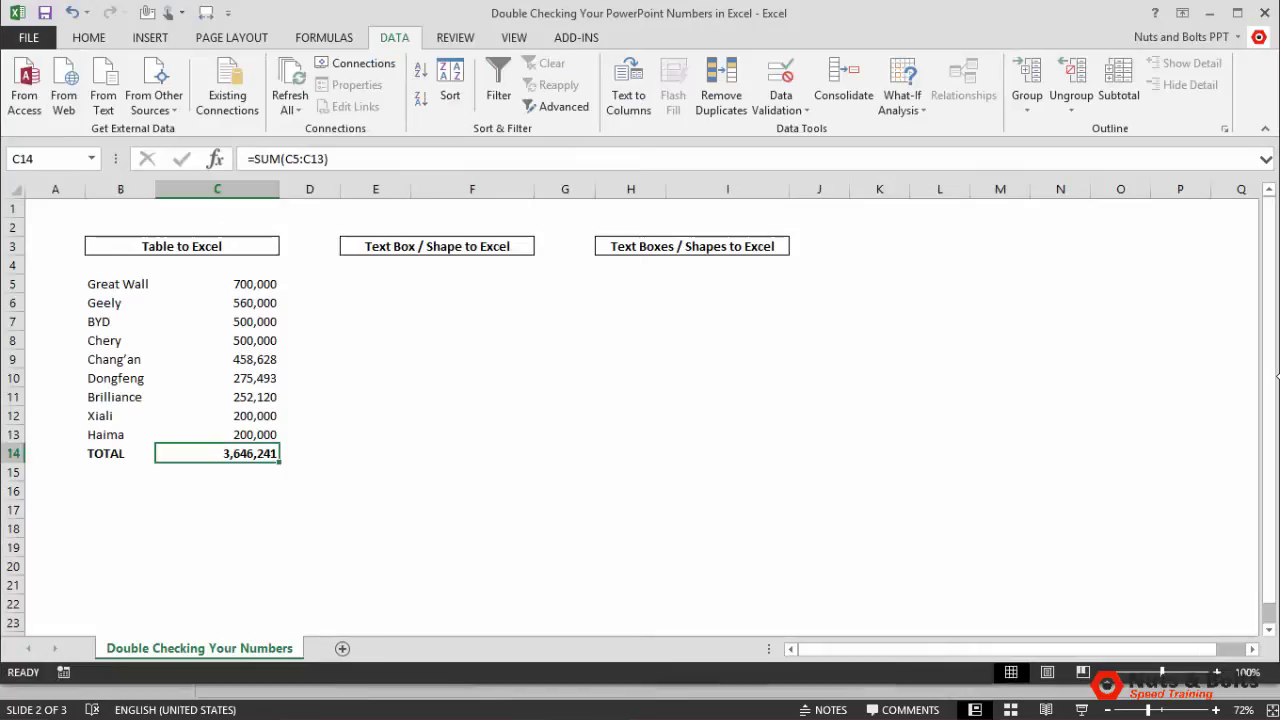
Paste the text box lines into E5 with Match Destination Formatting
click(368, 285)
key(ctrl+v)
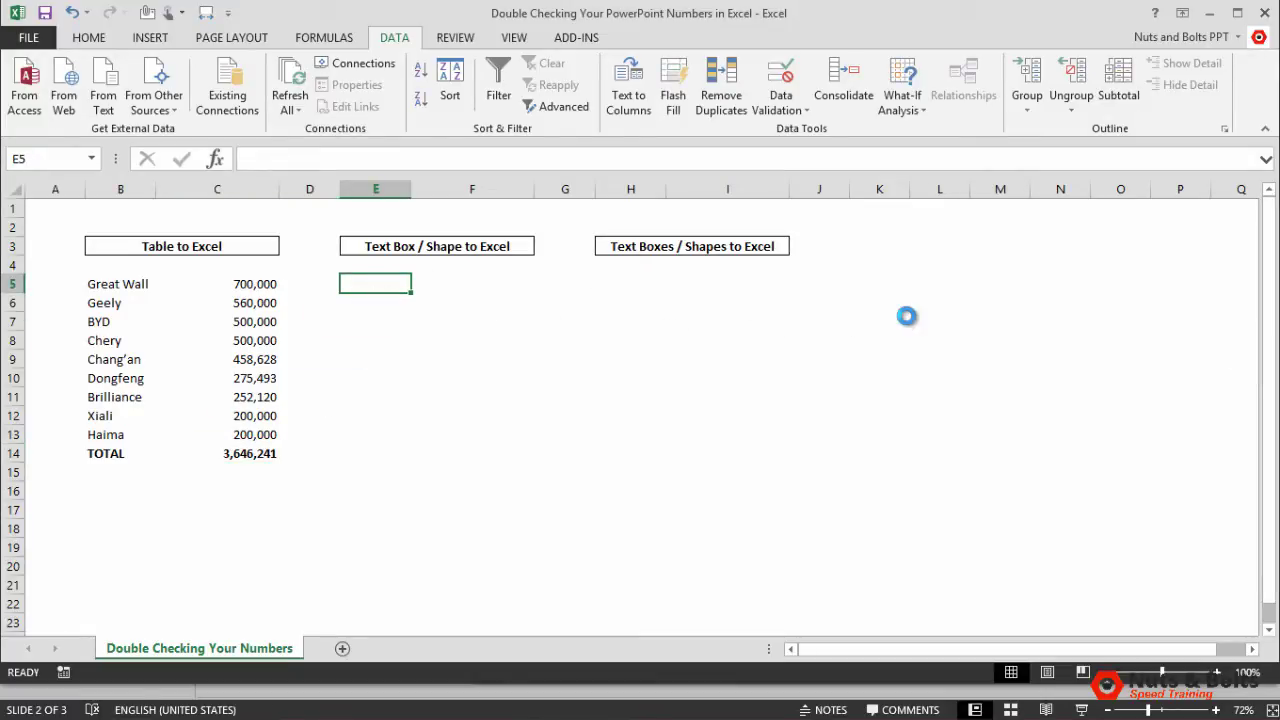
key(ctrl)
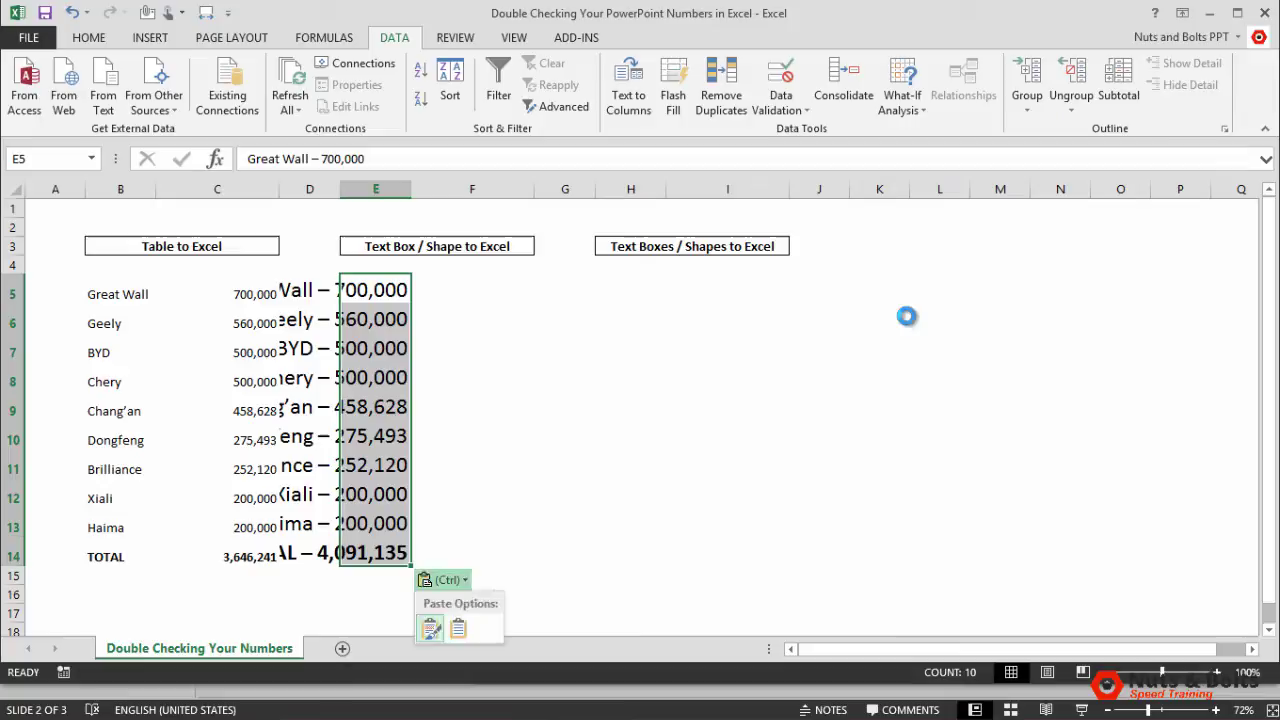
key(m)
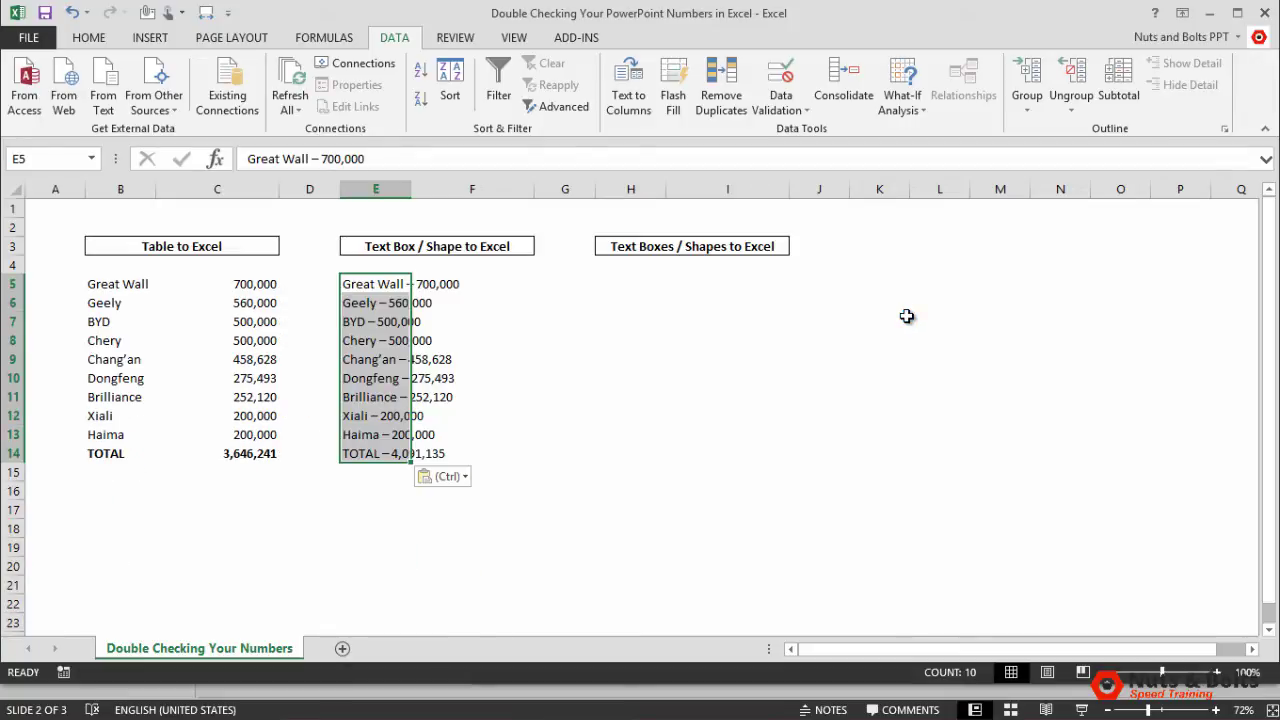
Select the dash separator in the Great Wall line via the formula bar, then cancel editing
click(314, 158)
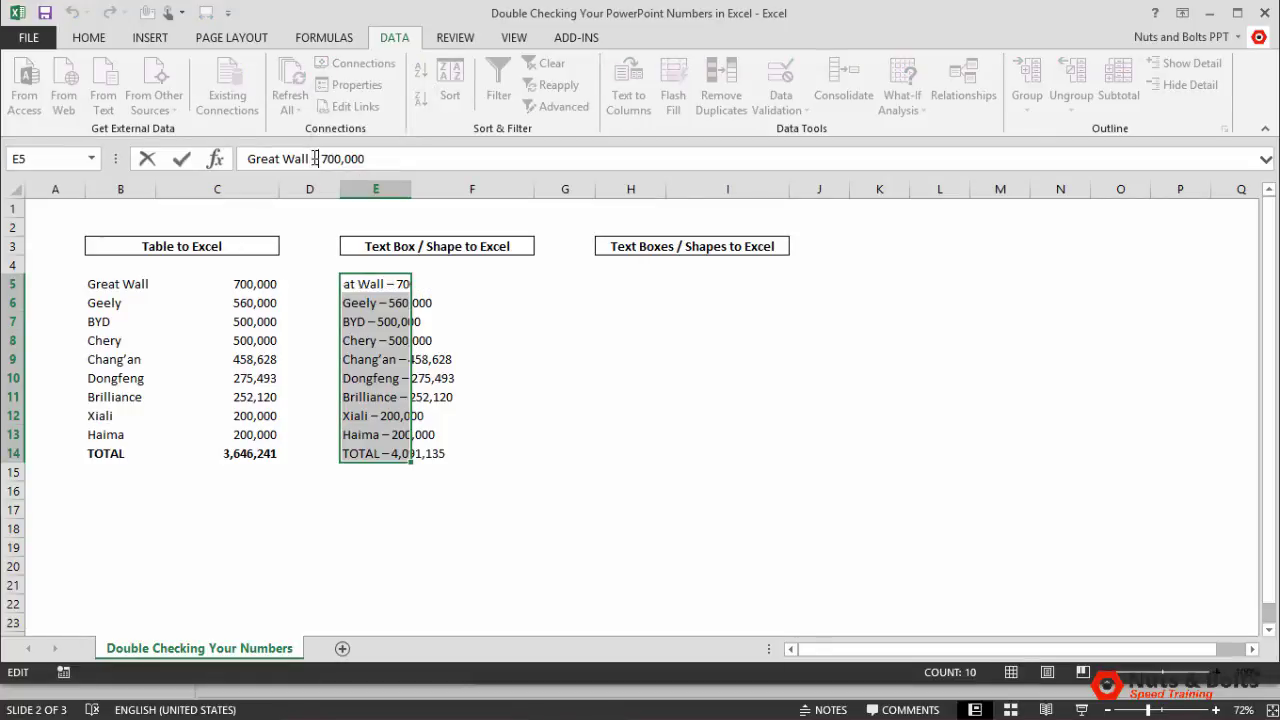
drag(310, 158, 318, 158)
key(Escape)
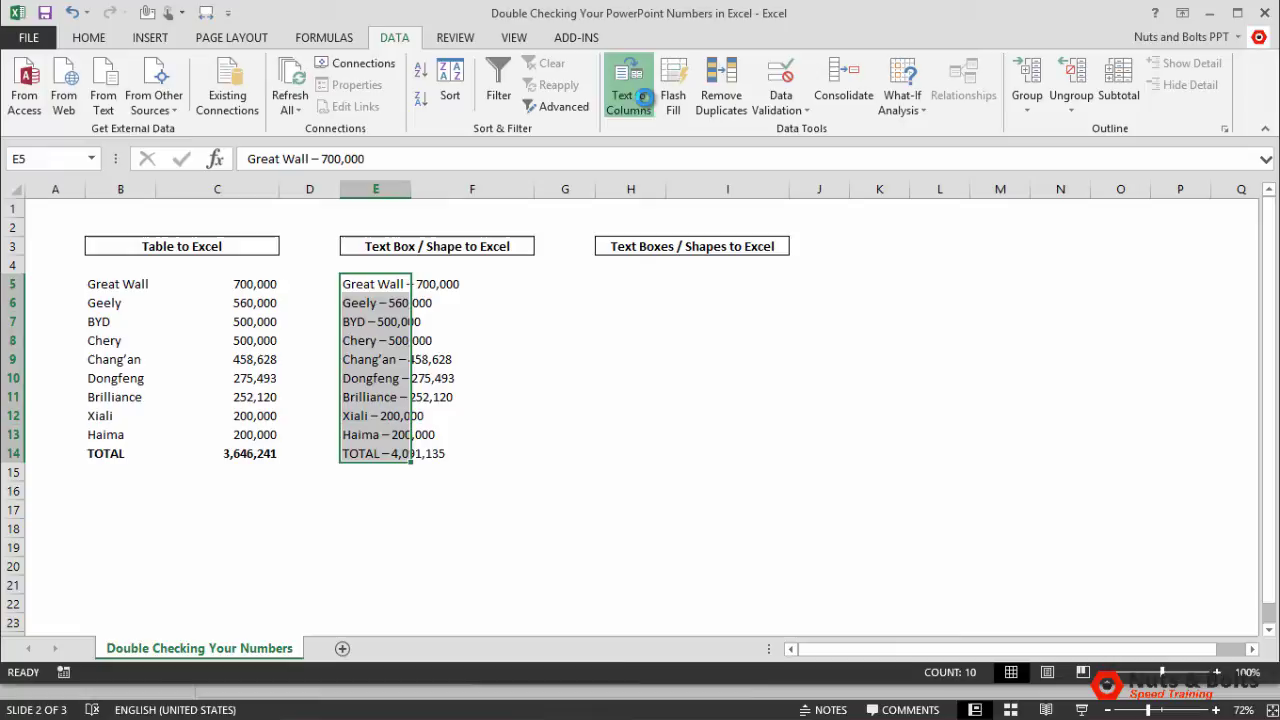
Split E5:E14 at the '-' delimiter into brand names in column E and figures in column F
click(630, 95)
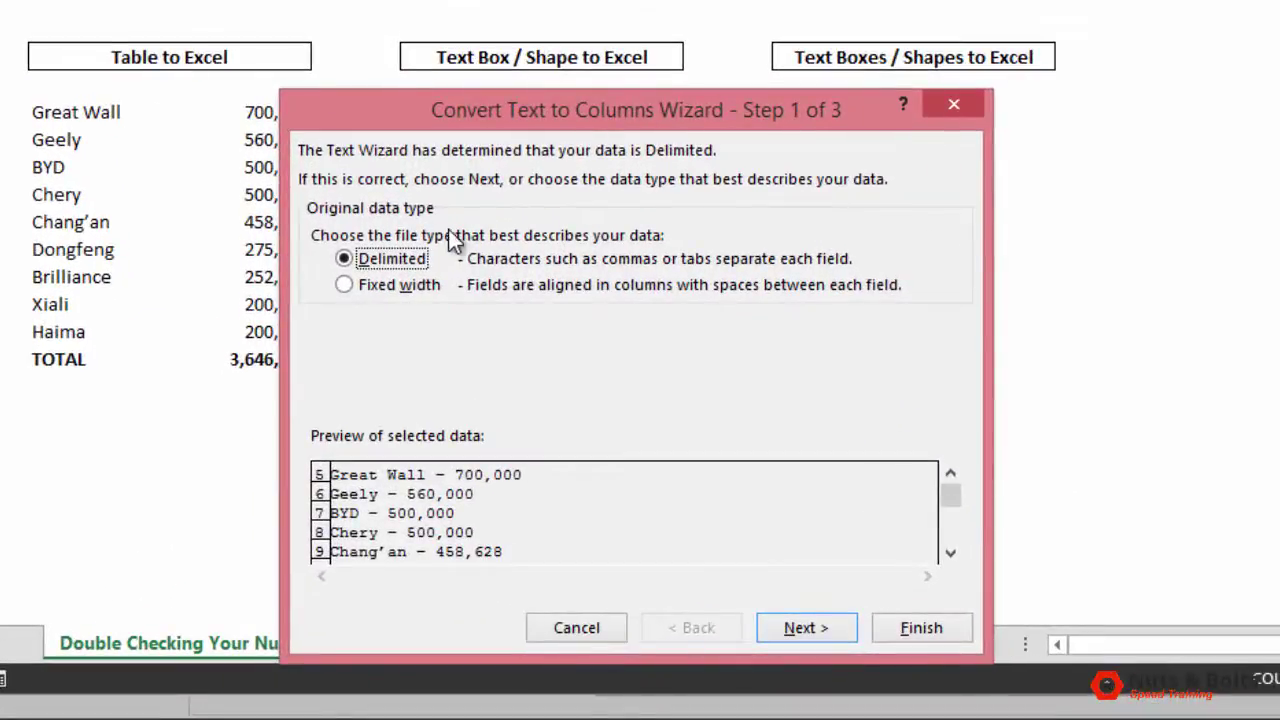
click(811, 620)
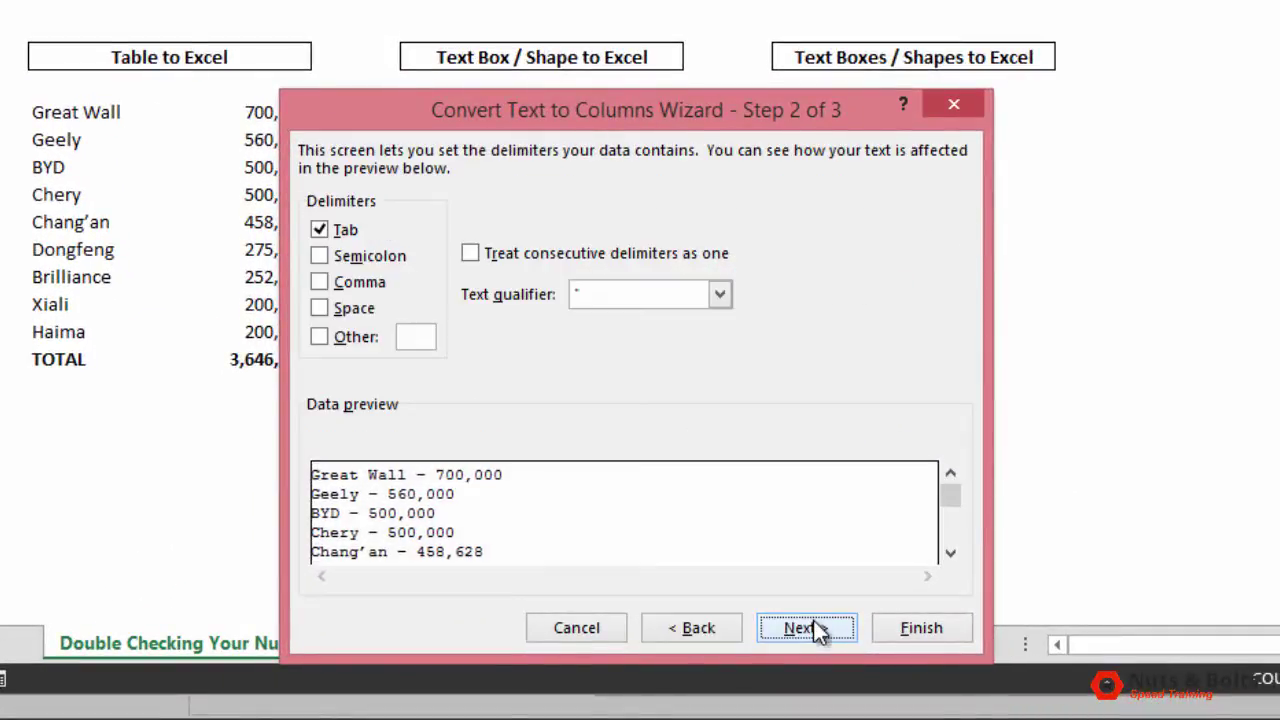
click(321, 336)
text(-)
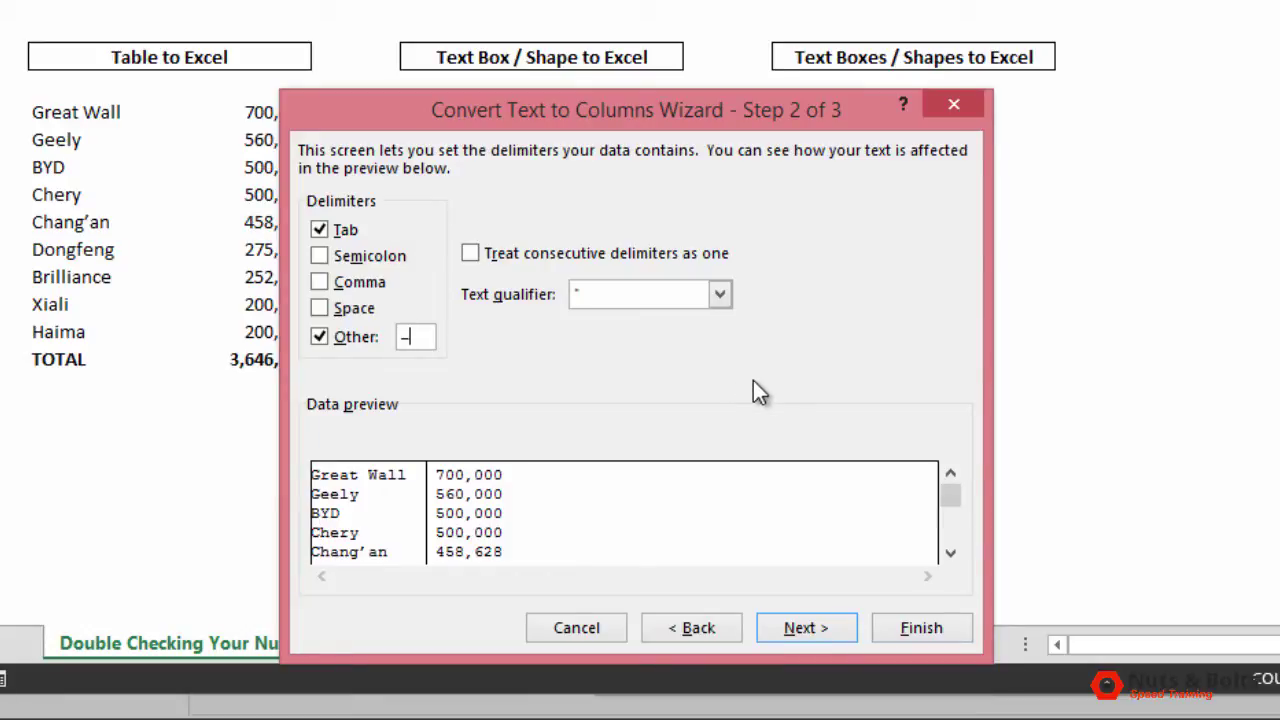
click(919, 628)
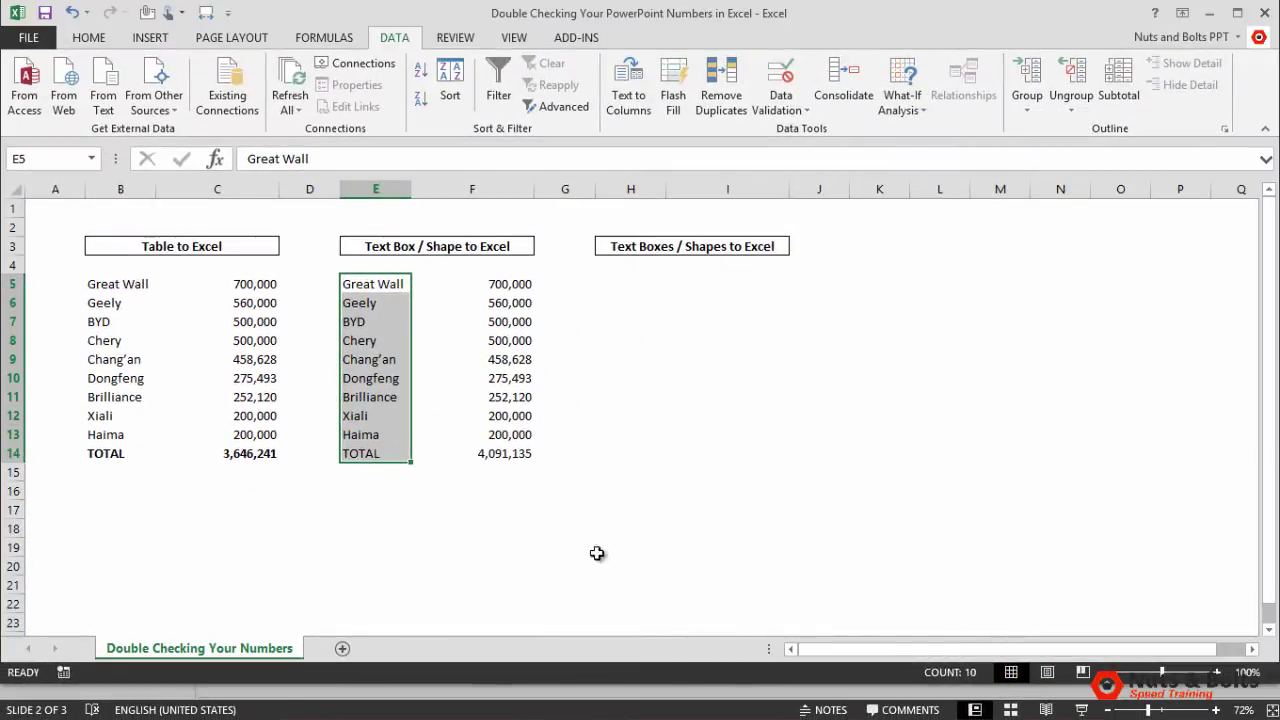
Bold the TOTAL row E14:F14 and select the total value in F14
drag(377, 453, 474, 463)
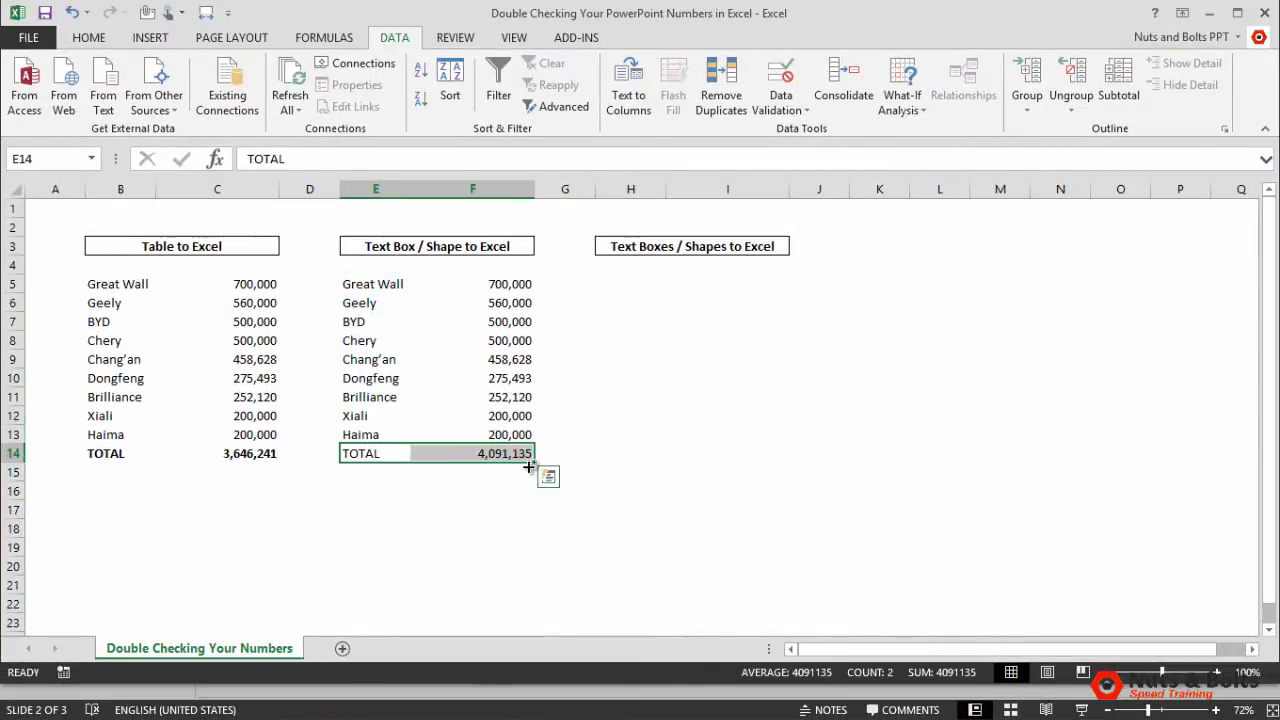
key(ctrl+b)
click(501, 453)
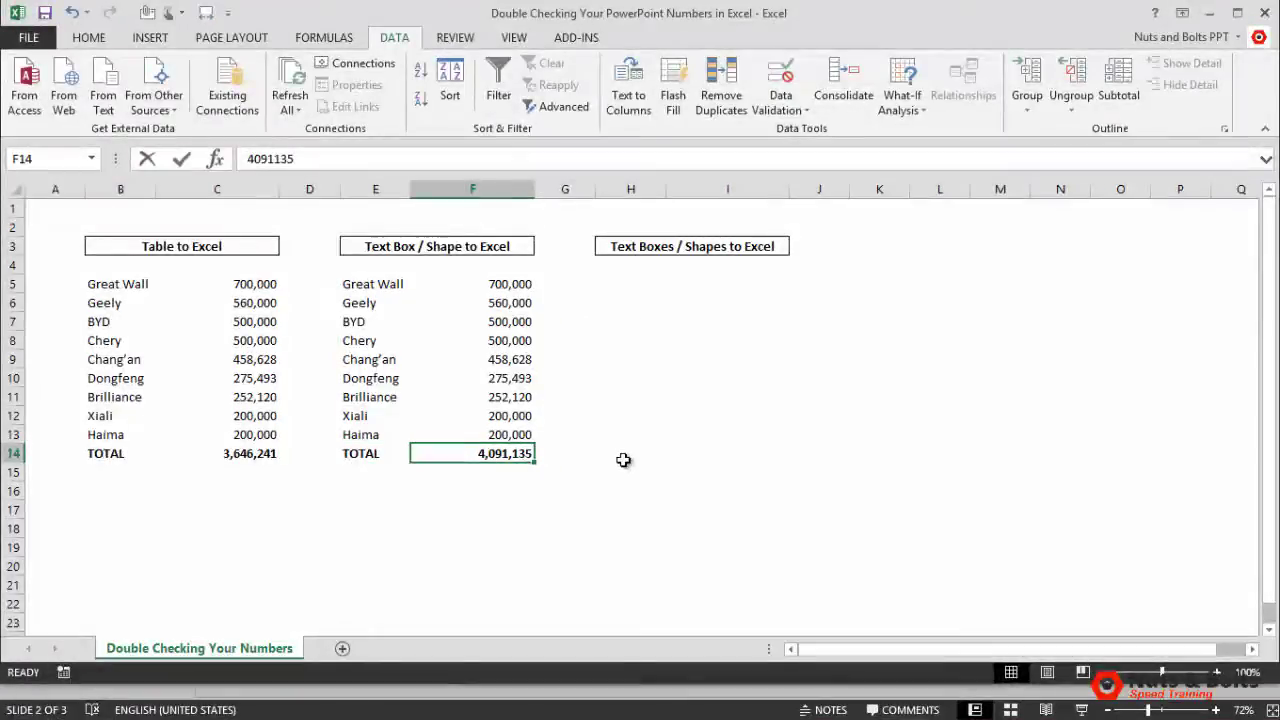
Put =SUM(F5:F13) in F14, giving 3,646,241, and copy that total
key(F2)
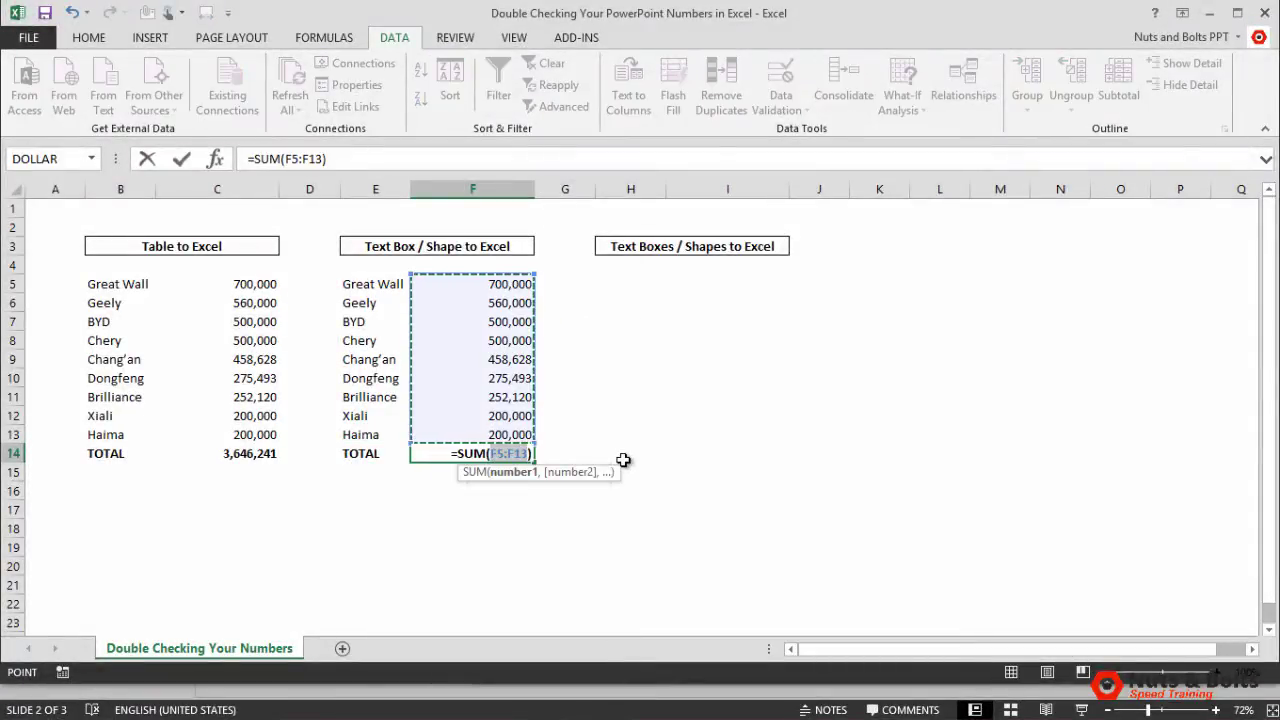
key(Return)
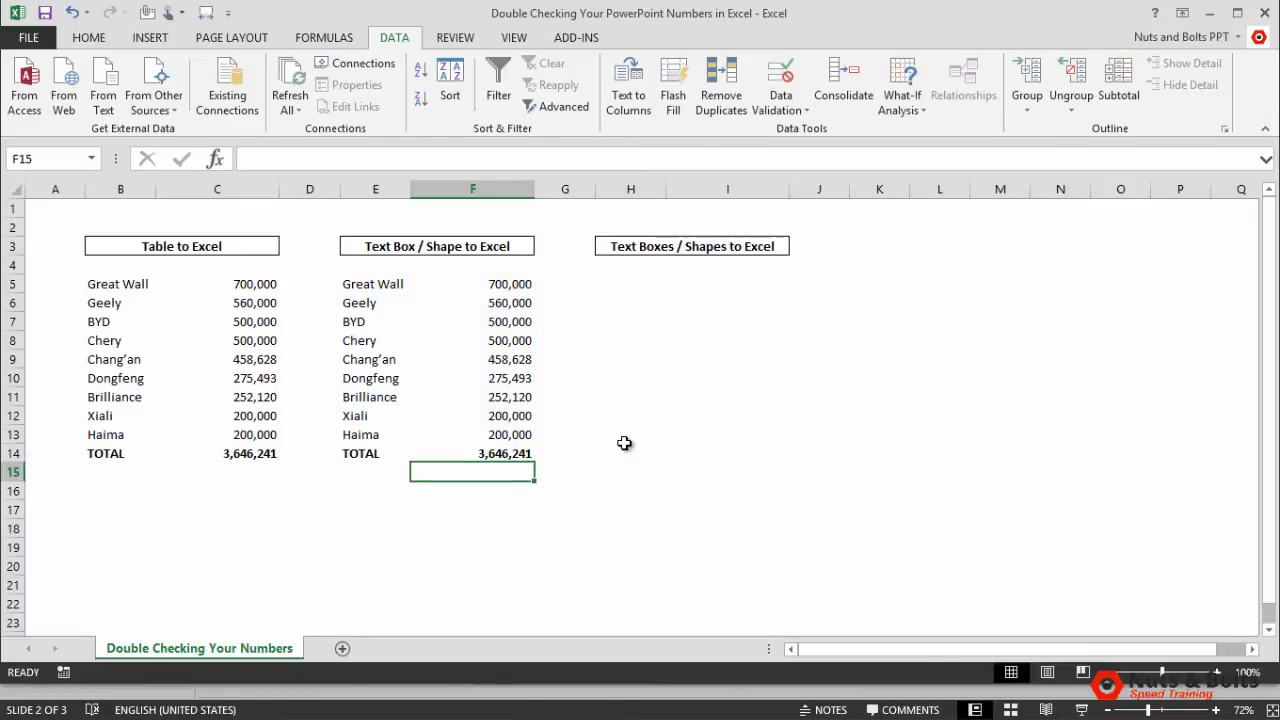
key(Up)
key(ctrl+c)
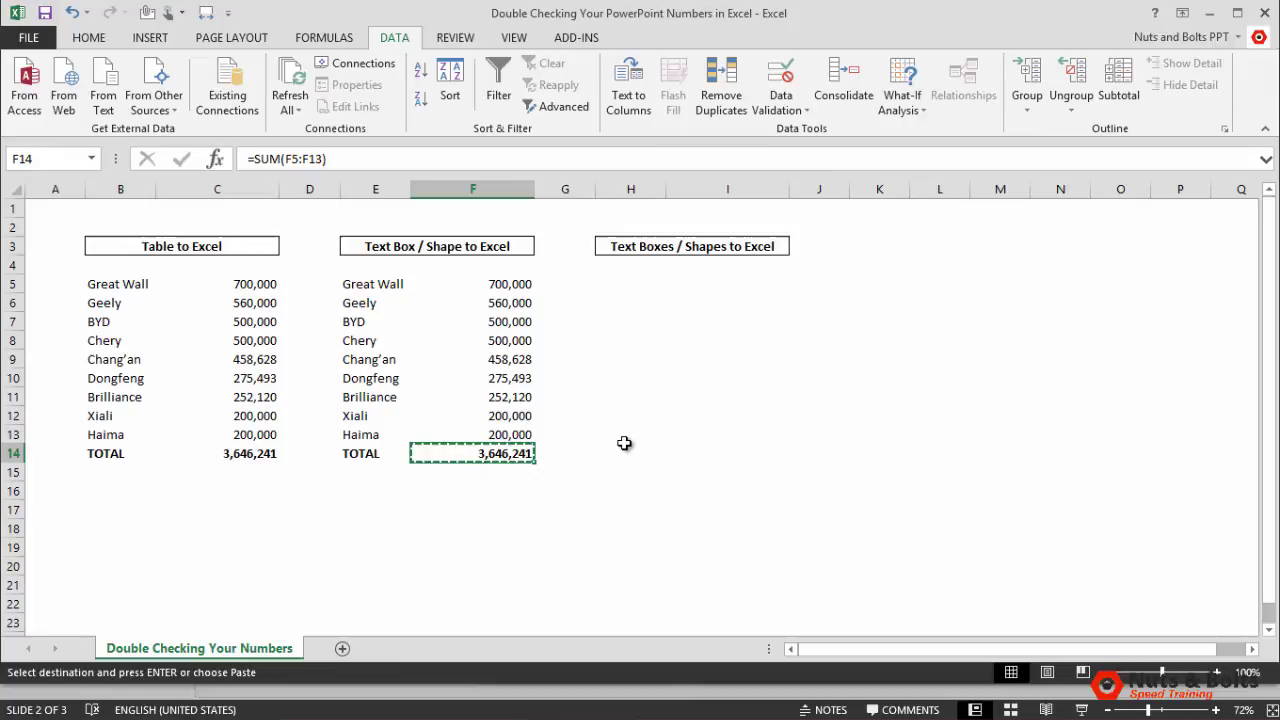
Paste 3,646,241 as text only over the 4,091,135 TOTAL in slide 2's text box
key(alt+Tab)
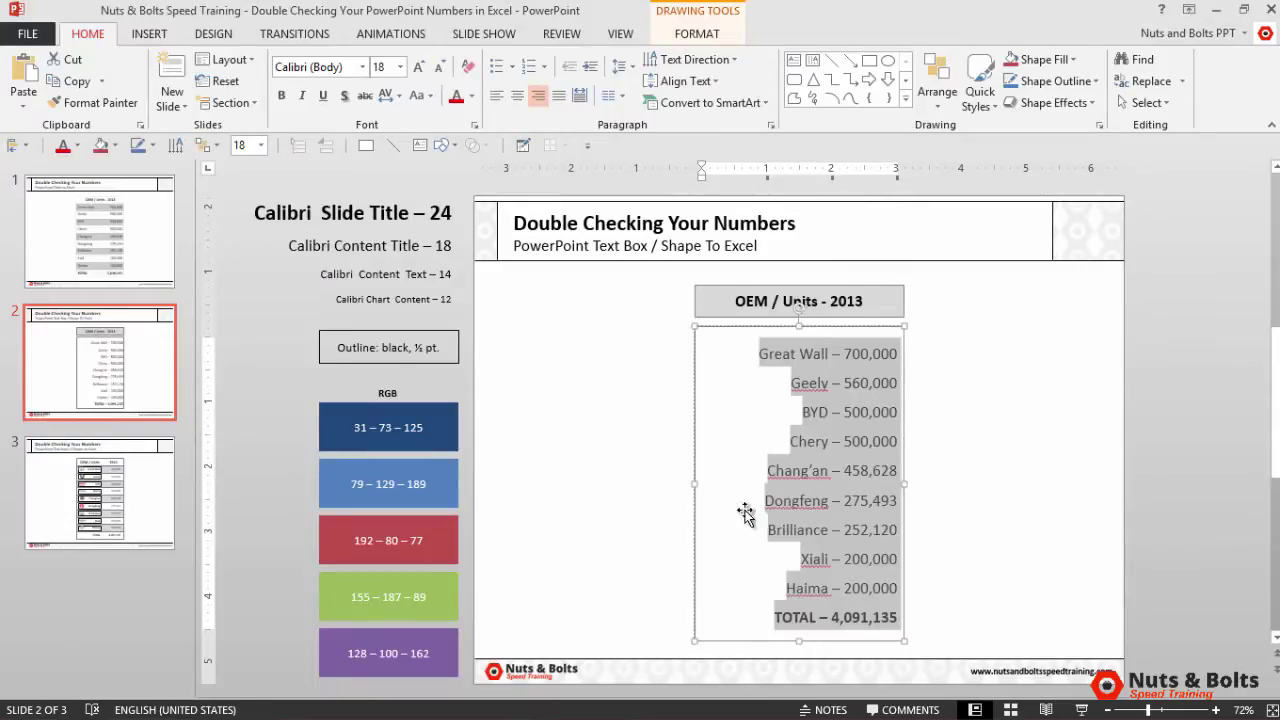
click(836, 617)
drag(834, 617, 898, 618)
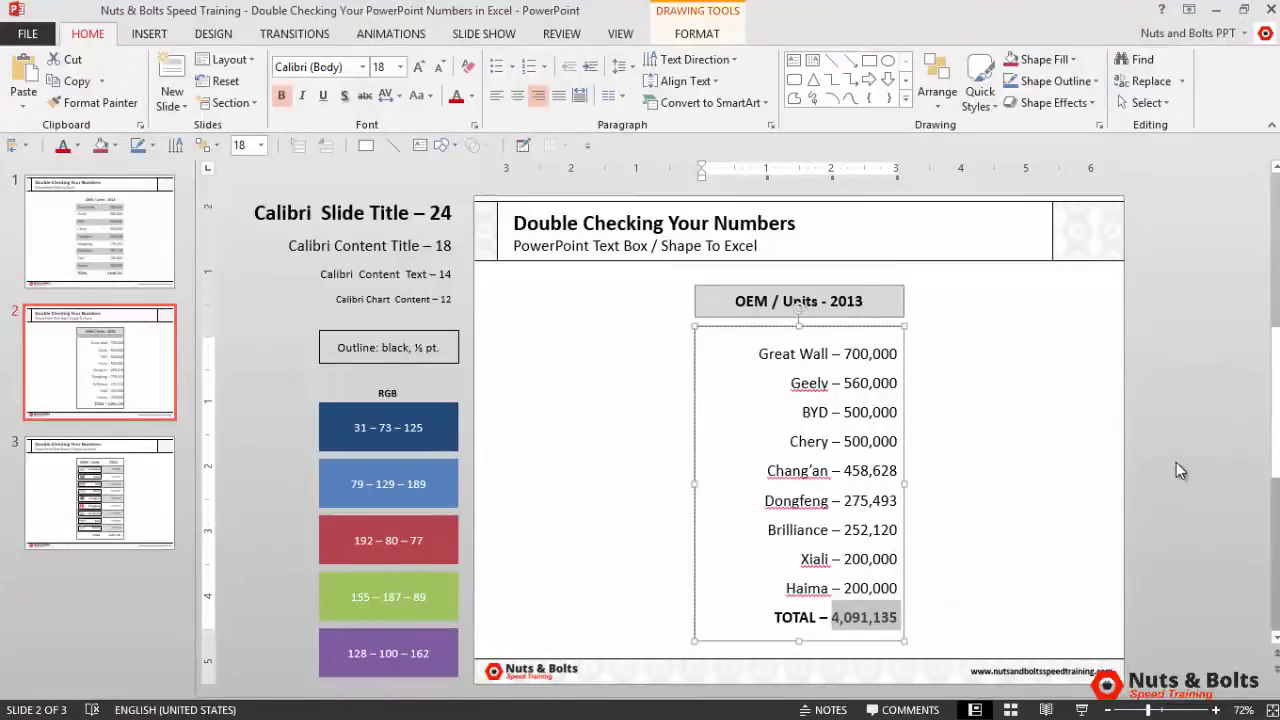
key(ctrl+v)
key(ctrl)
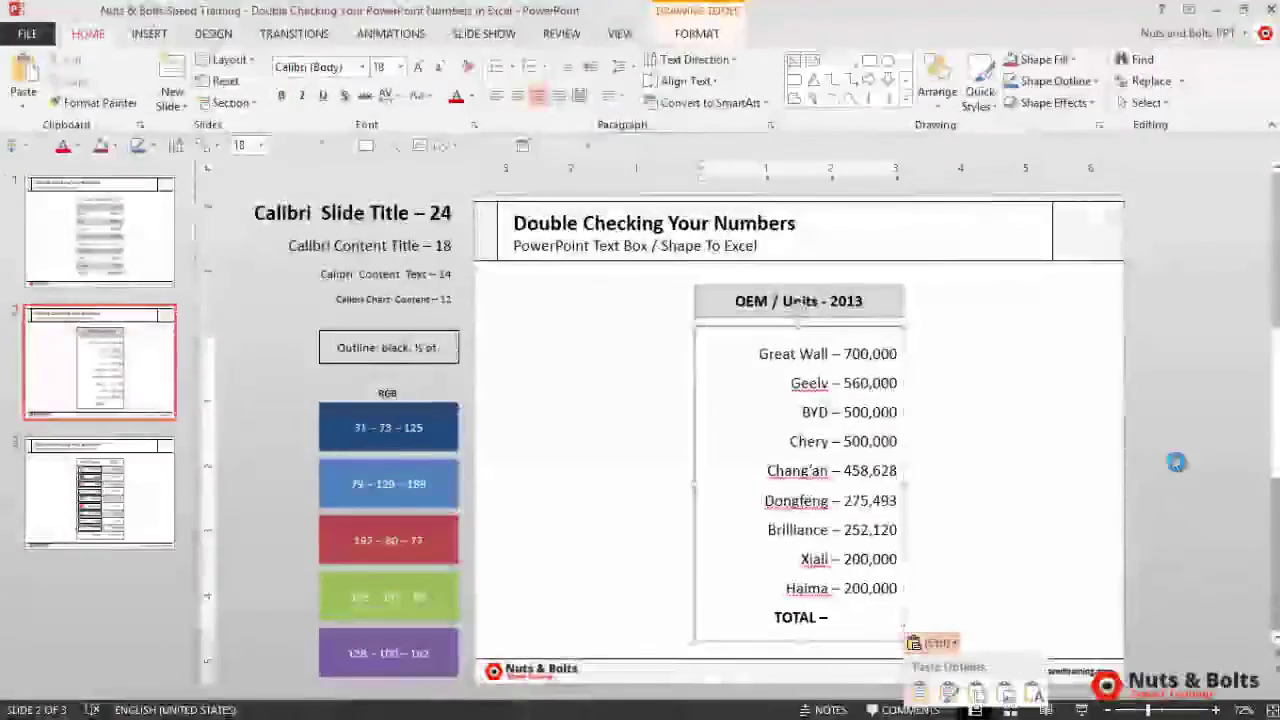
key(t)
click(1176, 463)
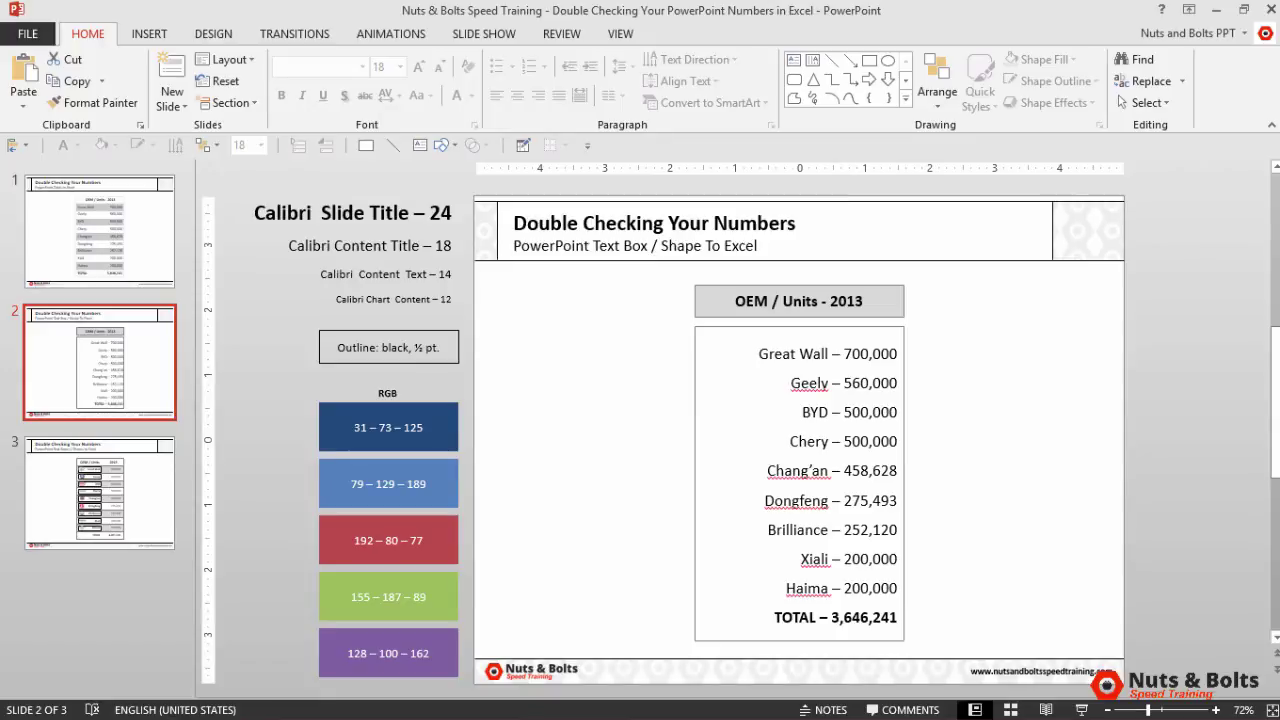
On slide 3, duplicate the nine value boxes beside the table, then place a Haima logo copy beside them
click(100, 493)
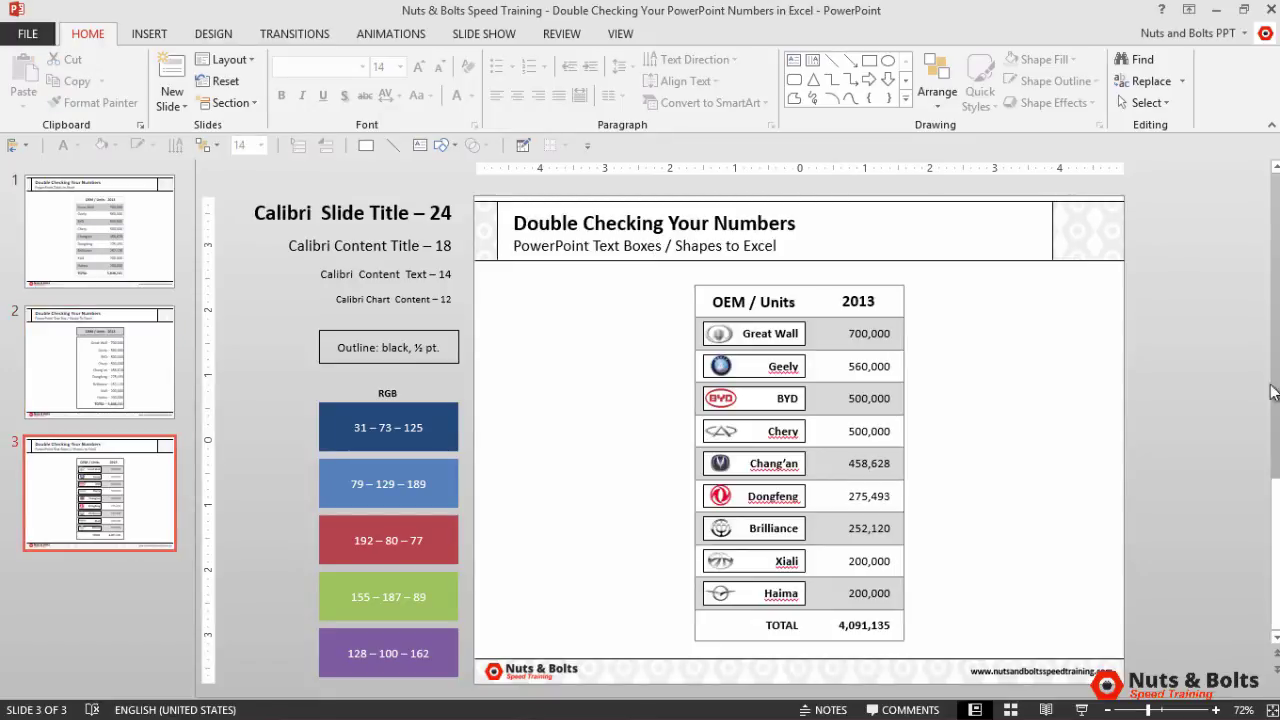
mouse_move(871, 570)
mouse_down()
mouse_move(815, 303)
mouse_move(870, 336)
mouse_move(1028, 340)
mouse_up()
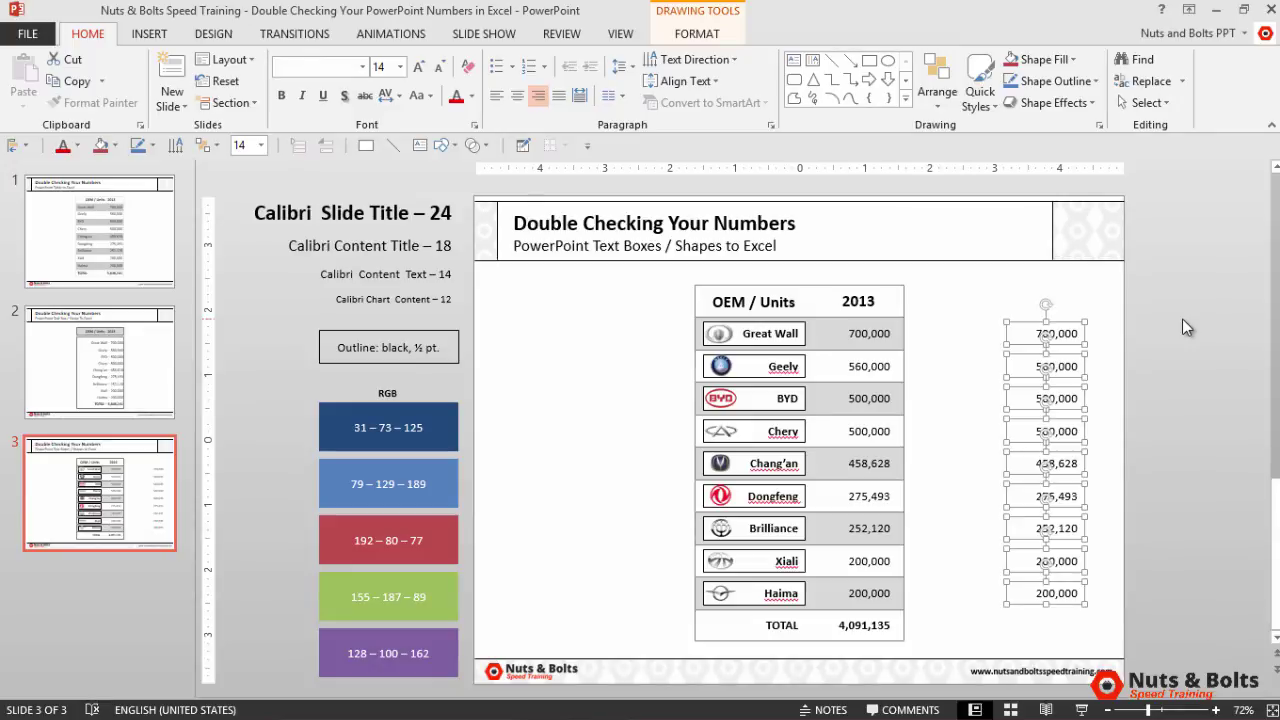
key(ctrl+c)
click(728, 595)
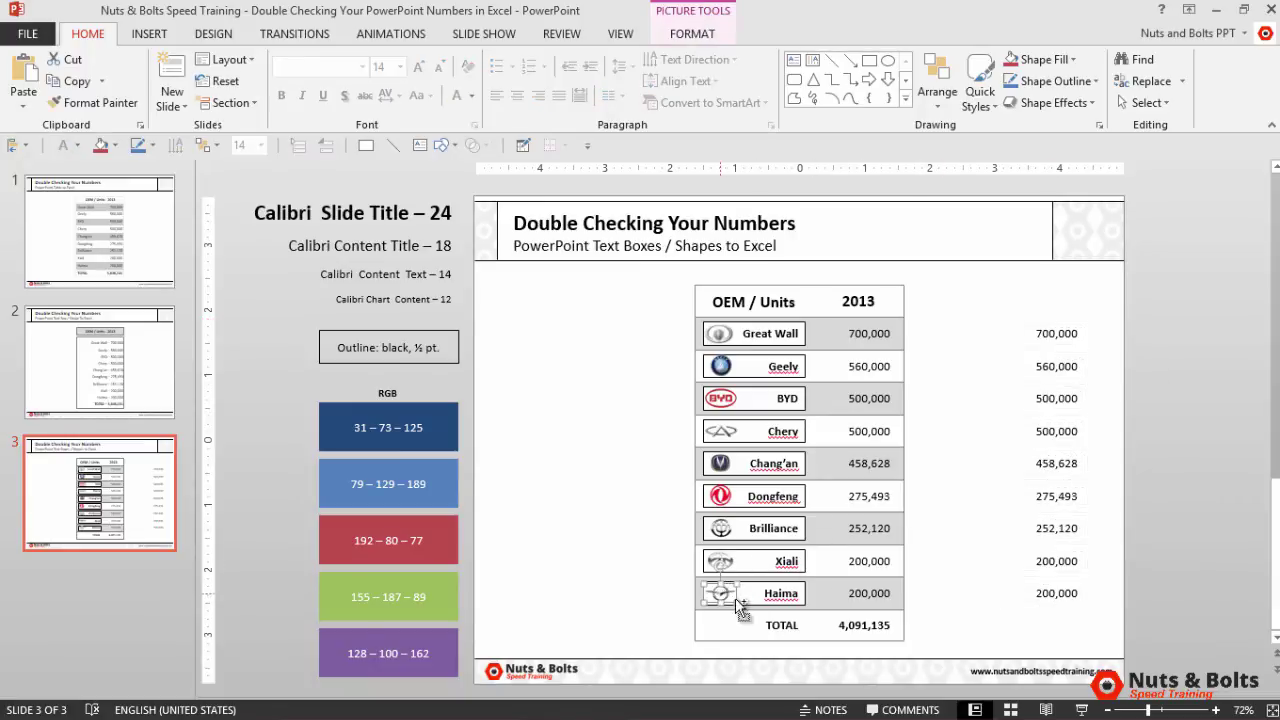
mouse_move(740, 607)
mouse_down()
mouse_move(990, 628)
mouse_move(1091, 621)
mouse_move(1113, 640)
mouse_move(957, 560)
mouse_move(950, 288)
mouse_up()
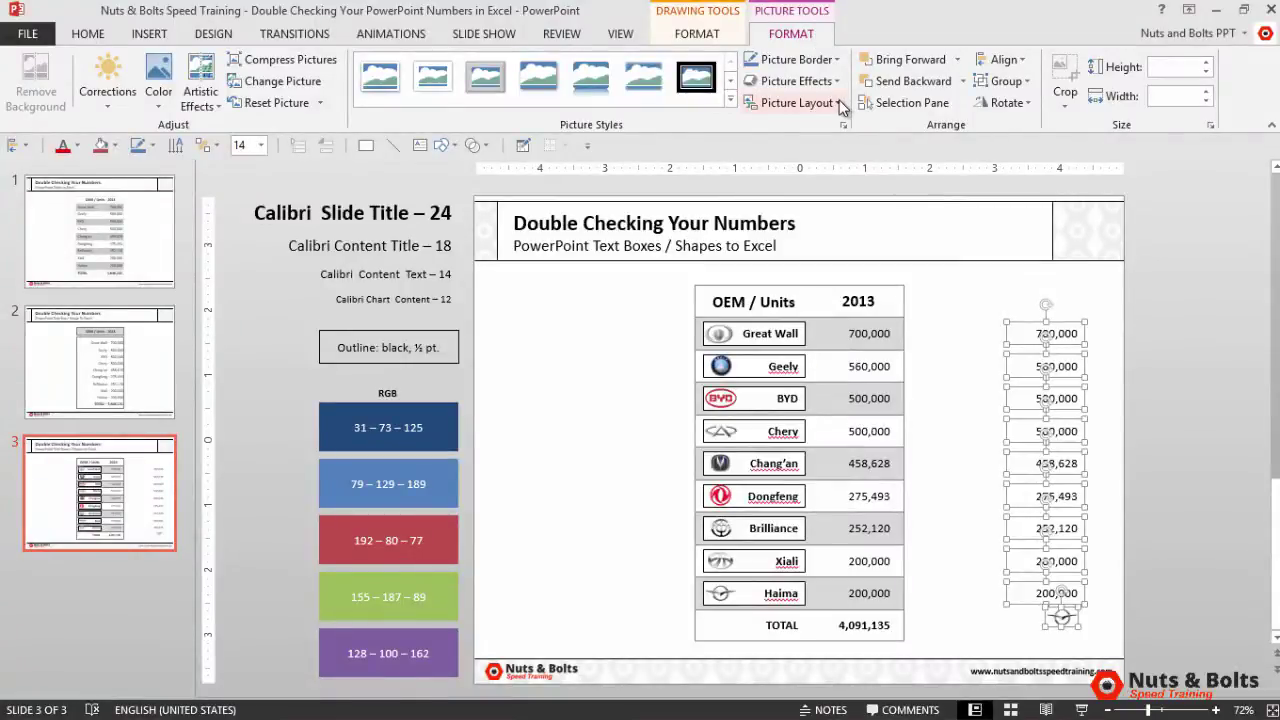
Turn the separate value boxes into a SmartArt picture layout, then convert it to a single text box
click(839, 103)
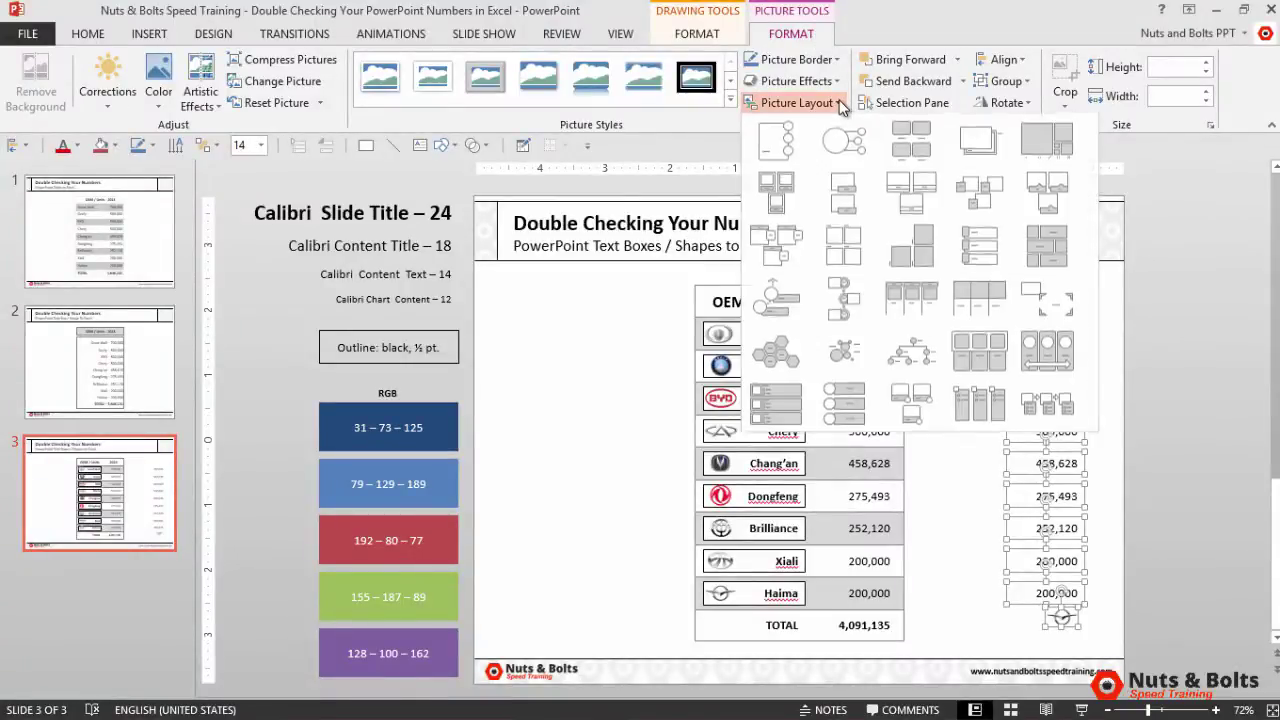
click(851, 243)
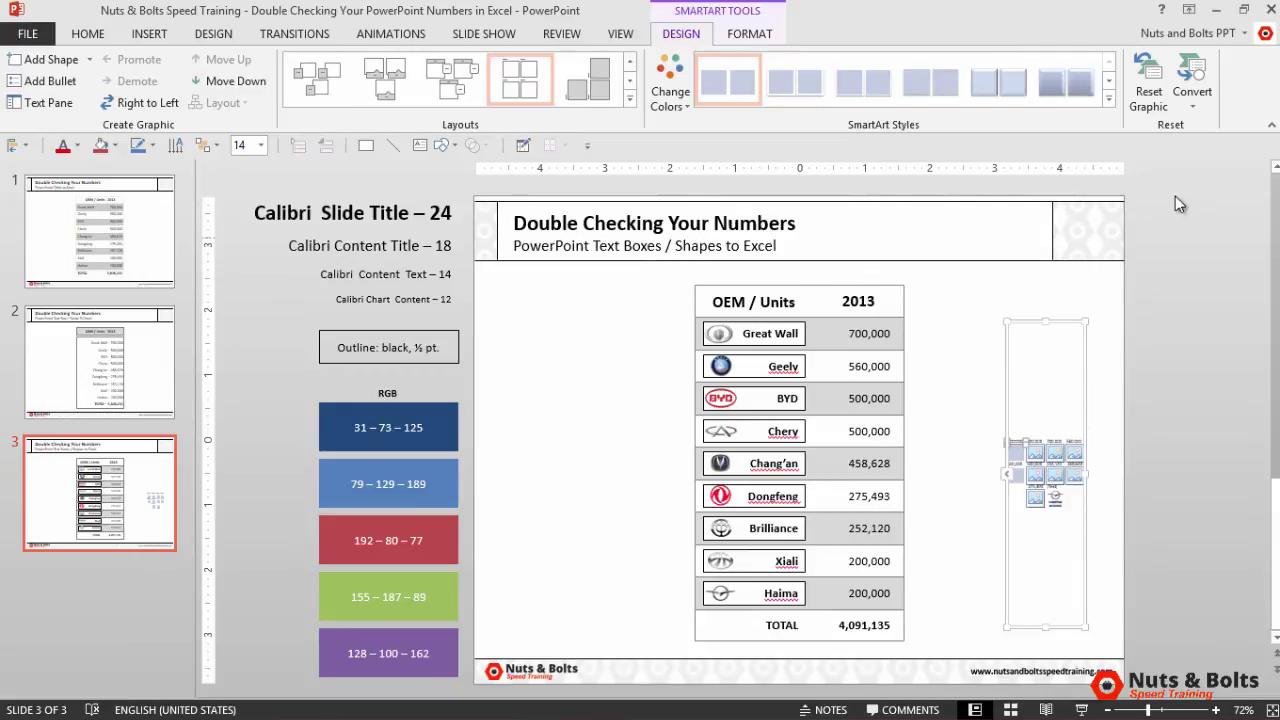
click(1185, 107)
click(1186, 130)
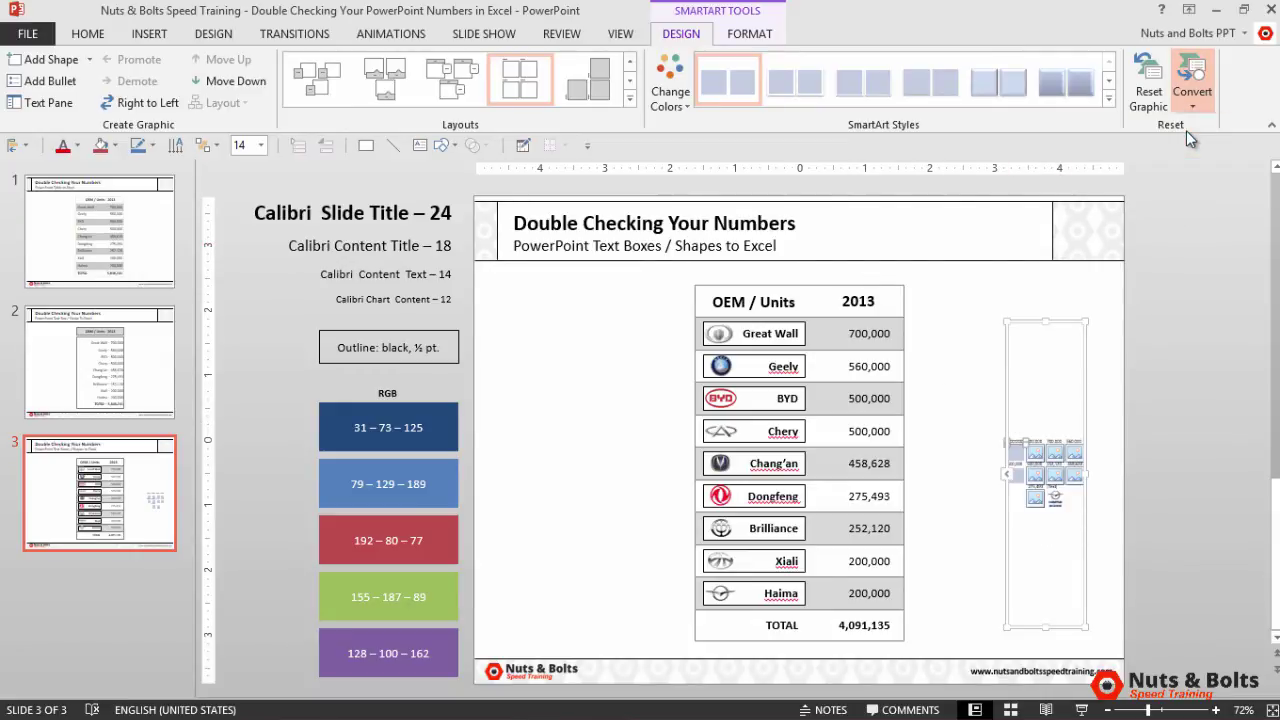
click(1063, 452)
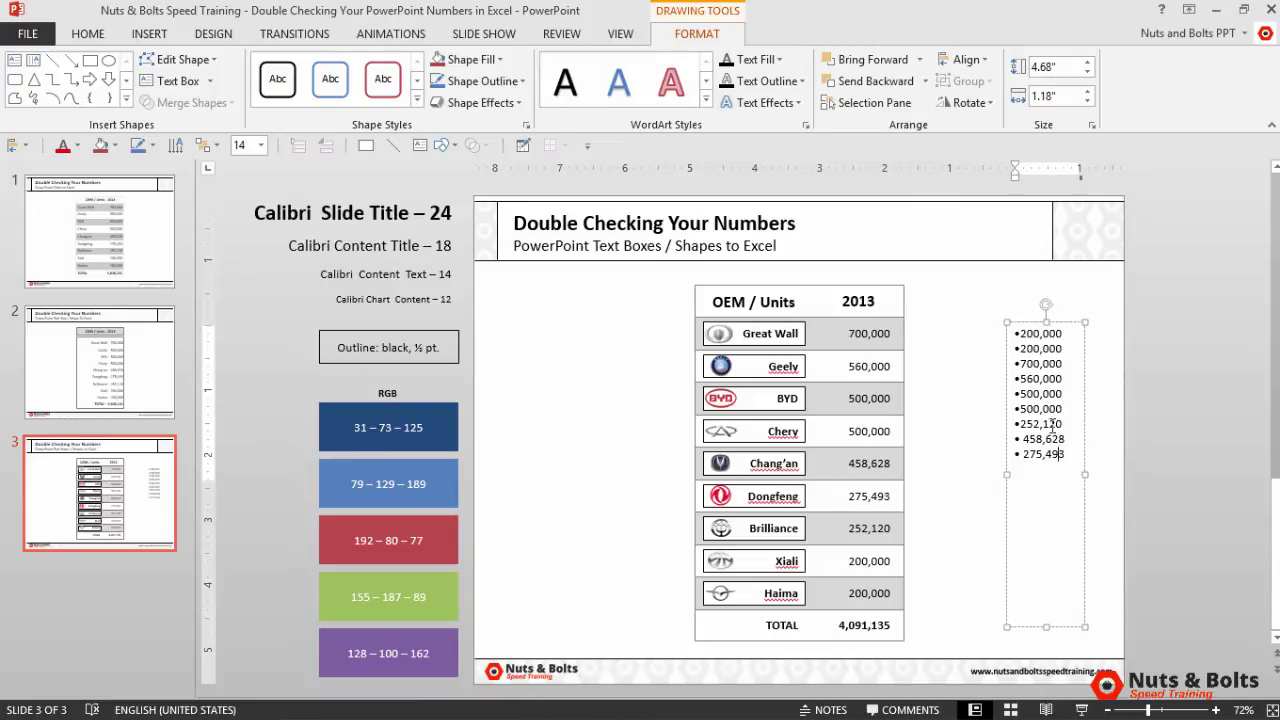
Remove the bullets from all nine listed numbers
drag(1066, 456, 1018, 333)
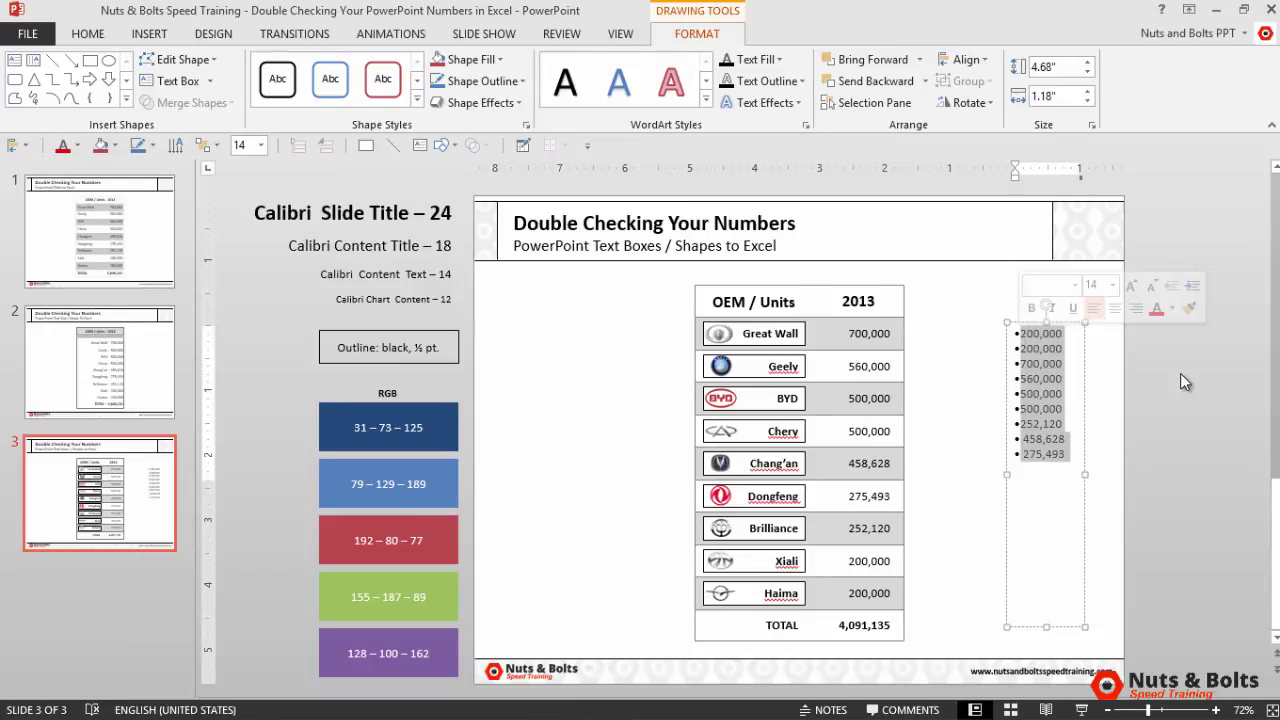
key(alt)
key(h)
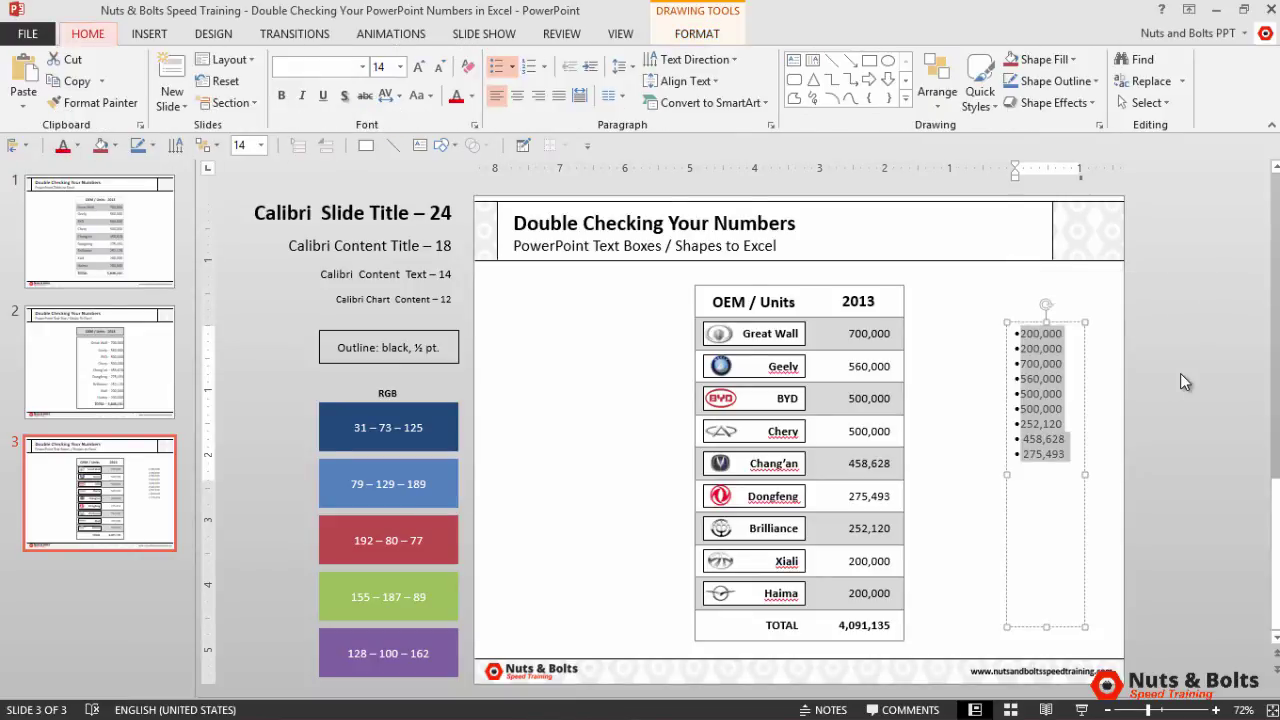
key(u)
key(Left)
key(Return)
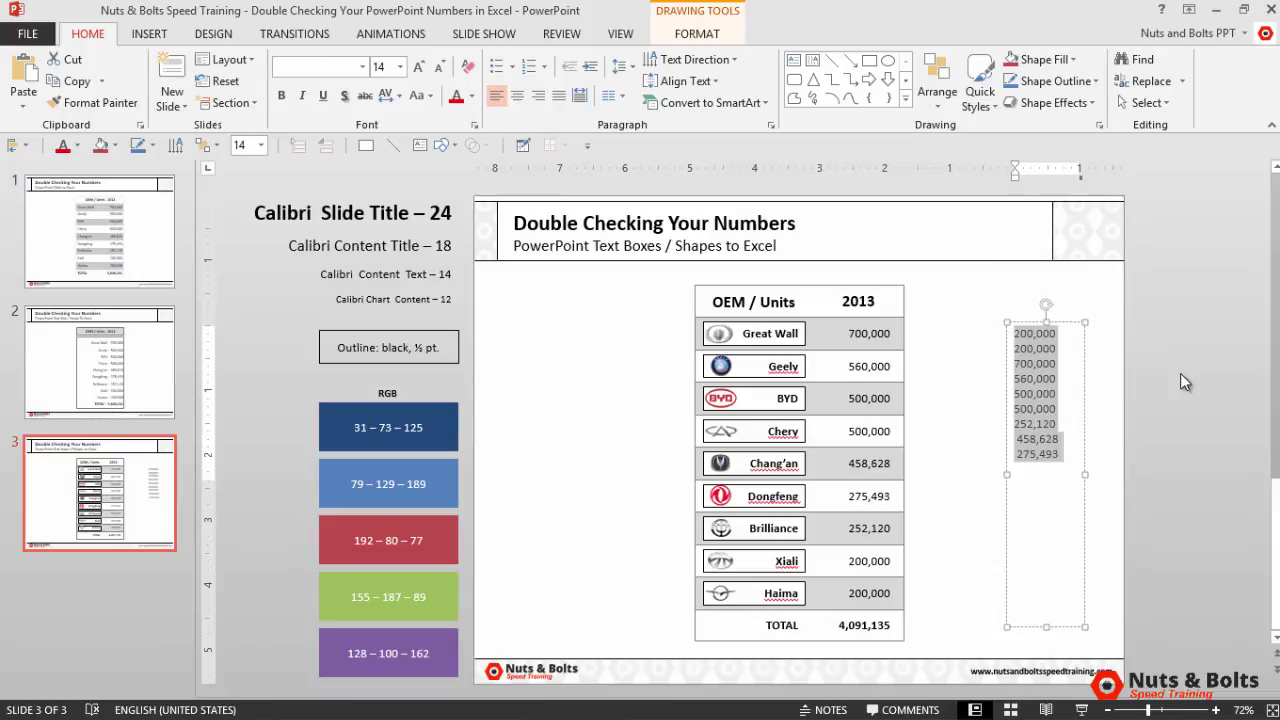
Paste the nine slide values into Excel cells I5:I13, matching the sheet's formatting
key(alt+Tab)
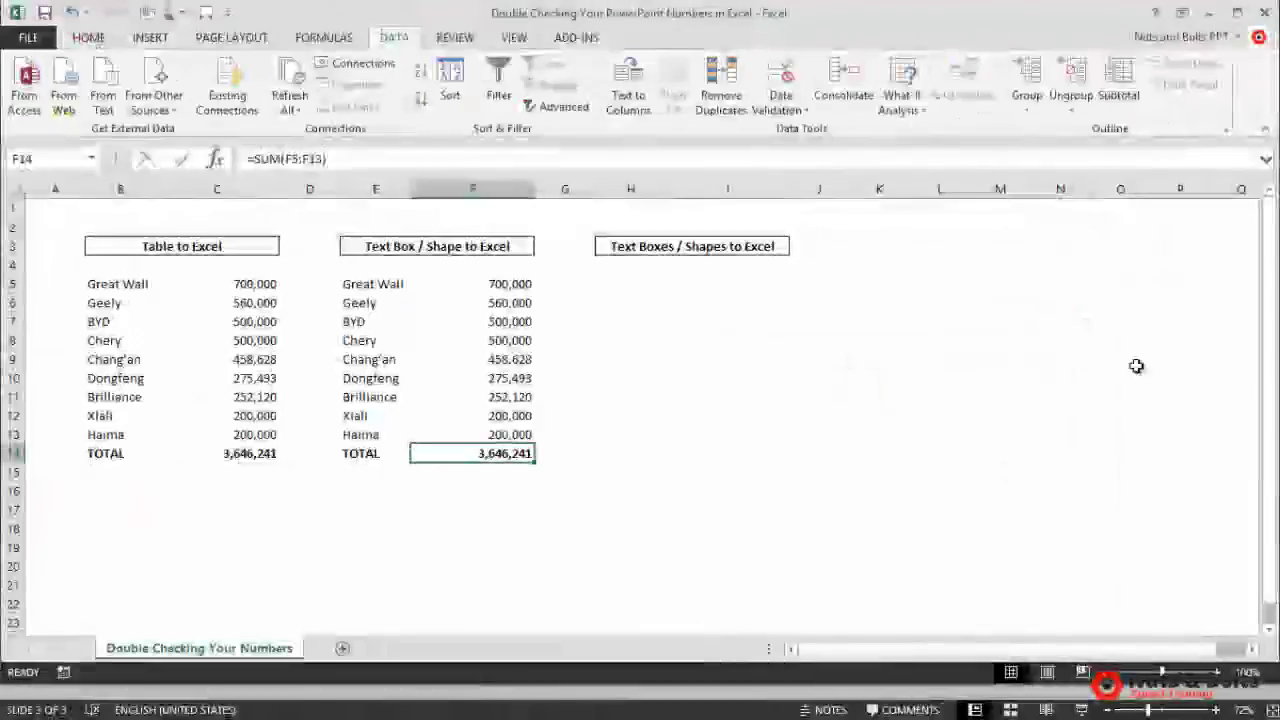
click(737, 287)
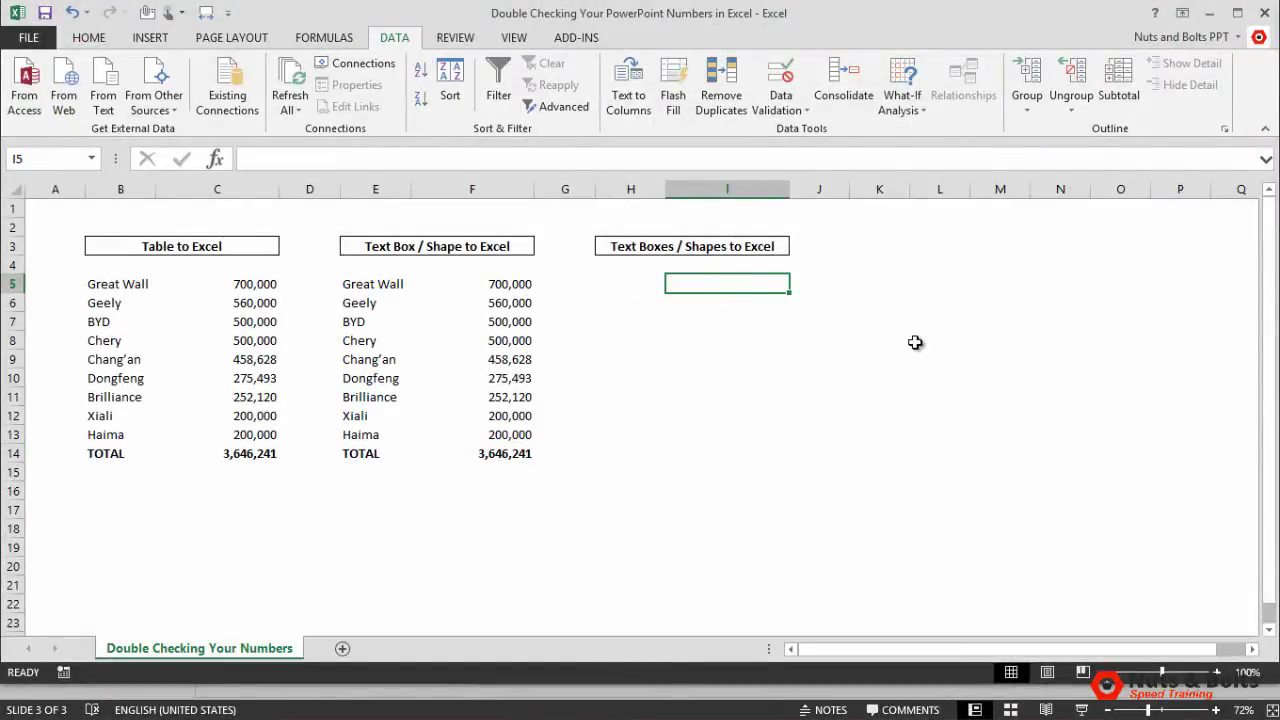
key(ctrl+v)
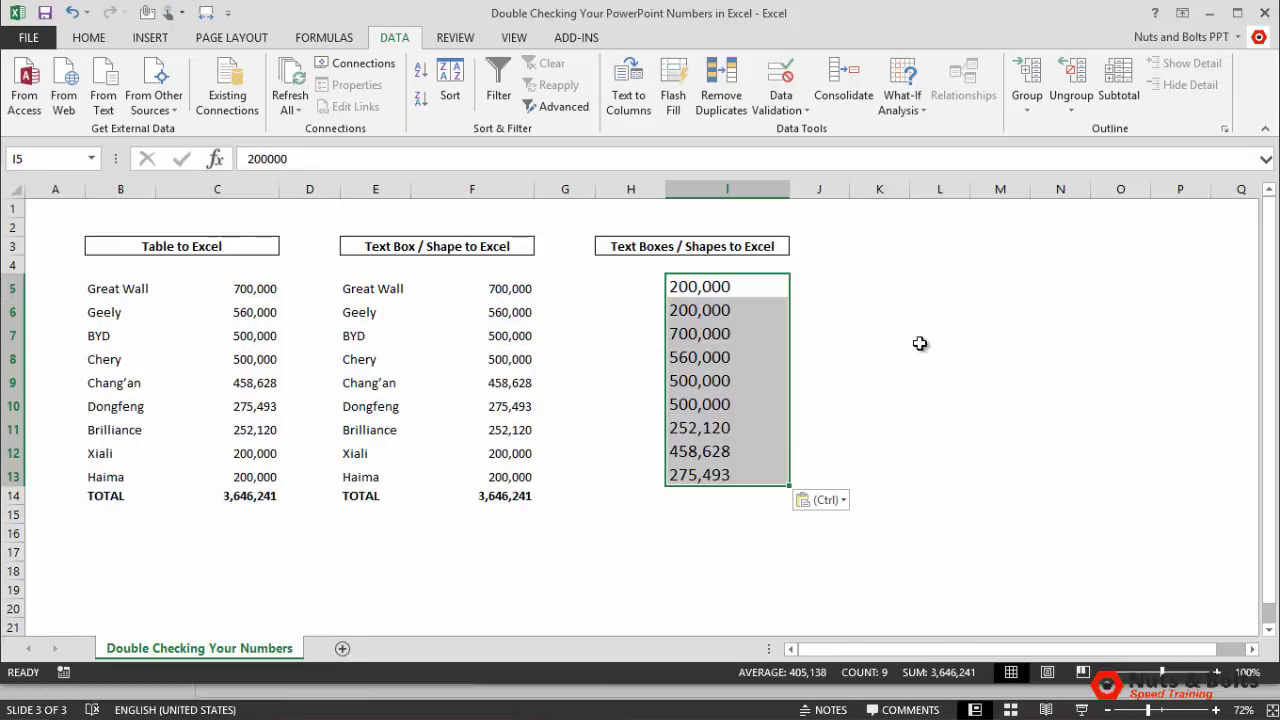
key(ctrl)
key(m)
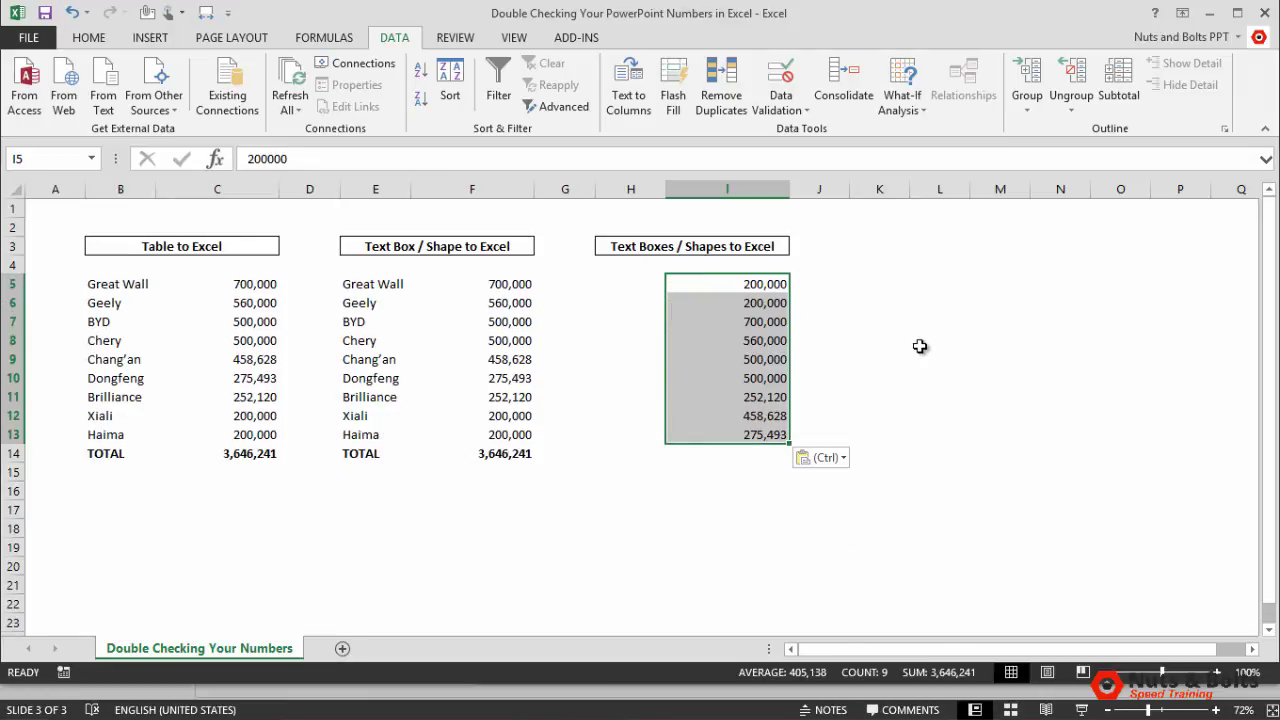
AutoSum I5:I13 in I14 to get 3,646,241 and copy that total
click(750, 453)
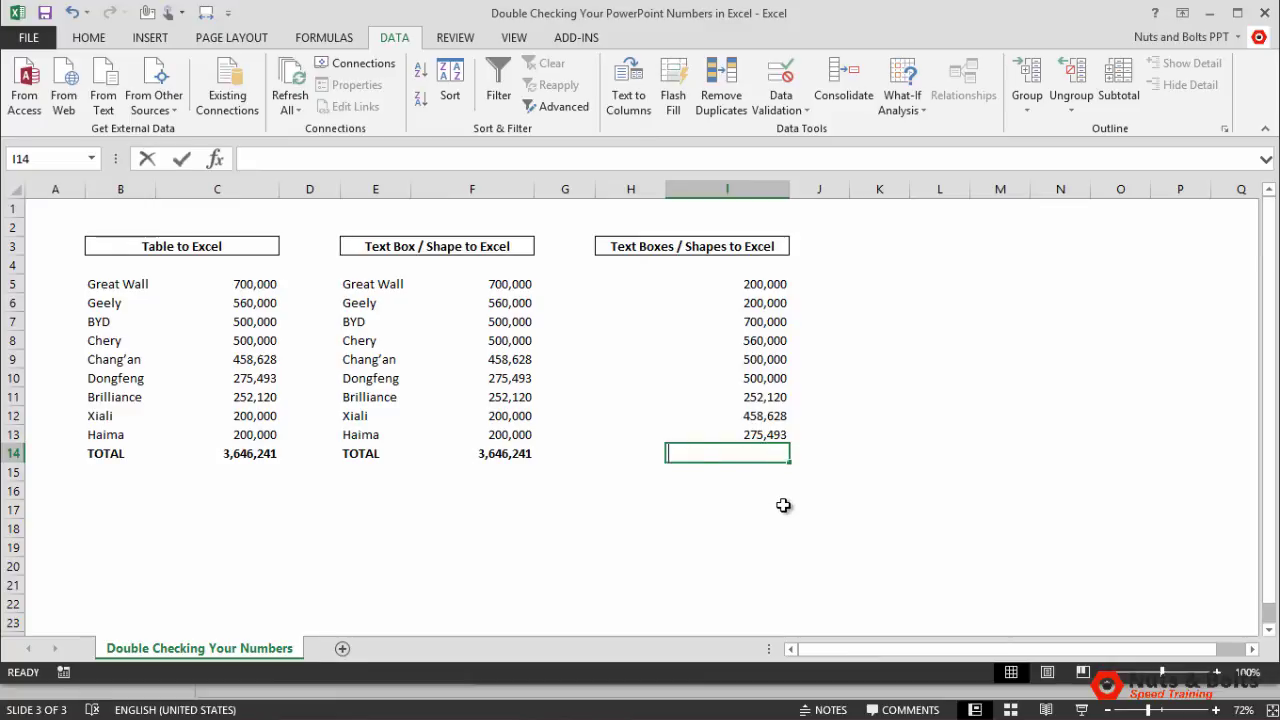
key(alt+equal)
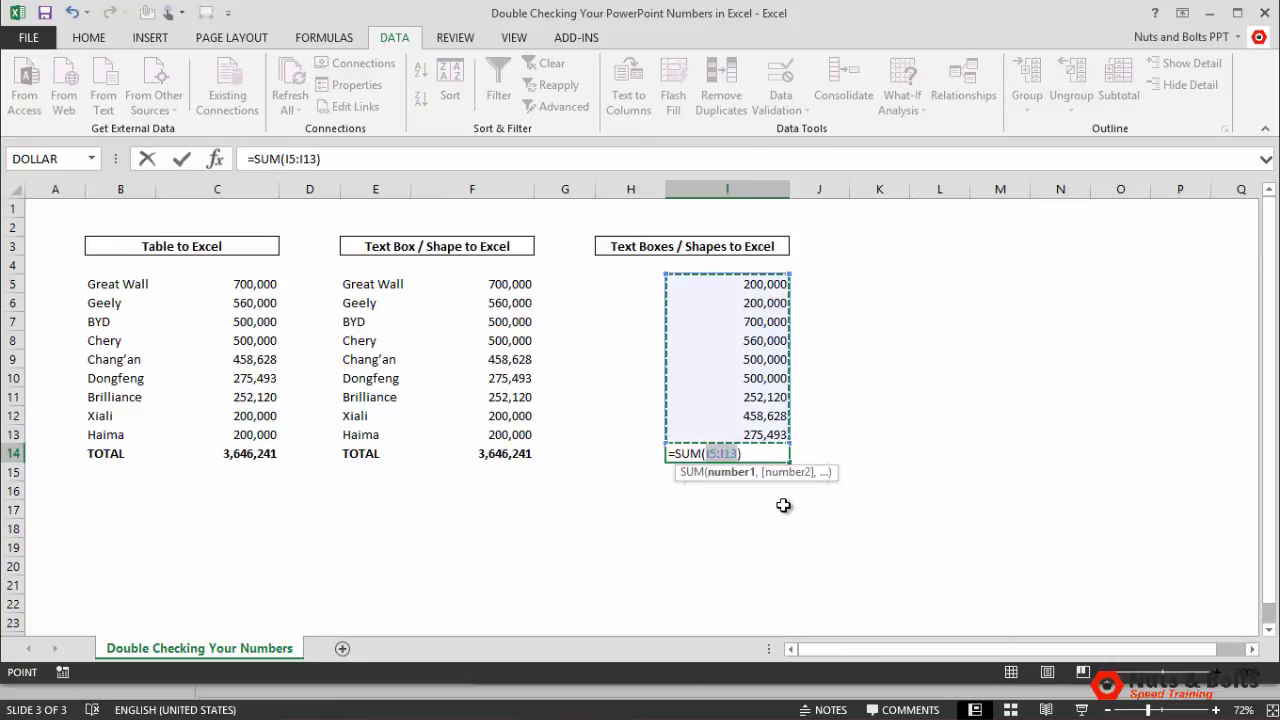
key(Return)
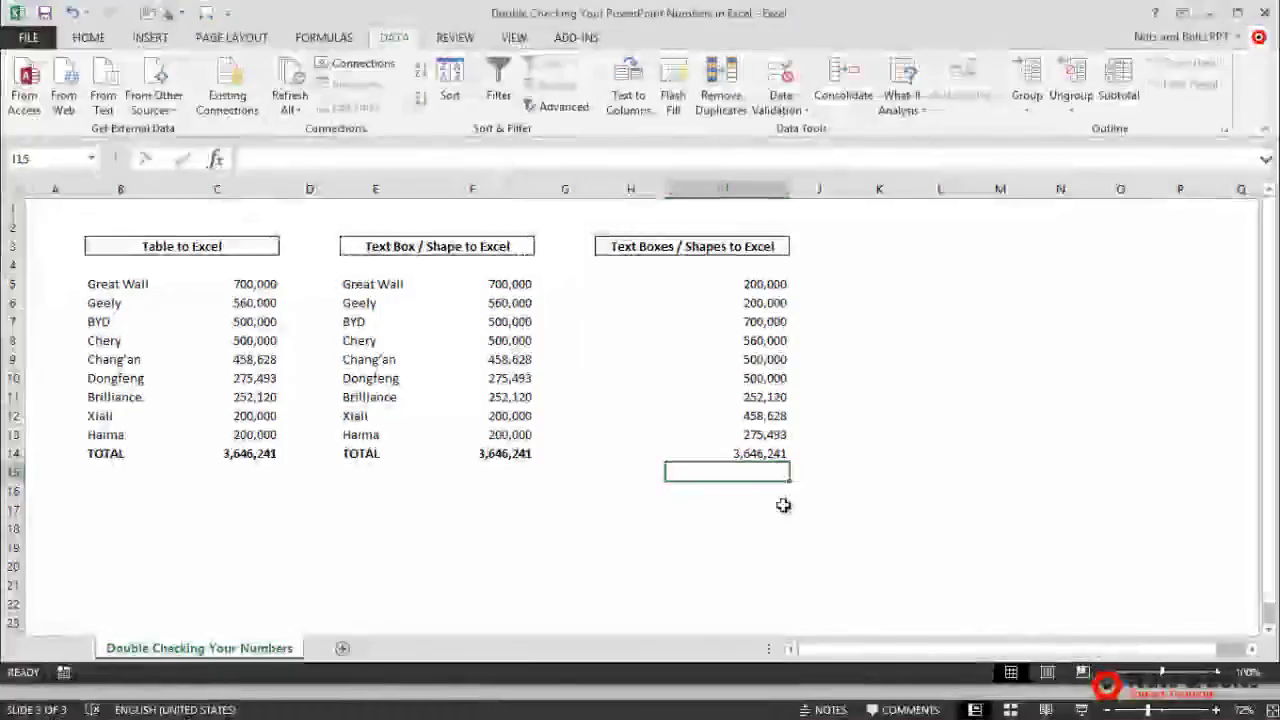
key(Up)
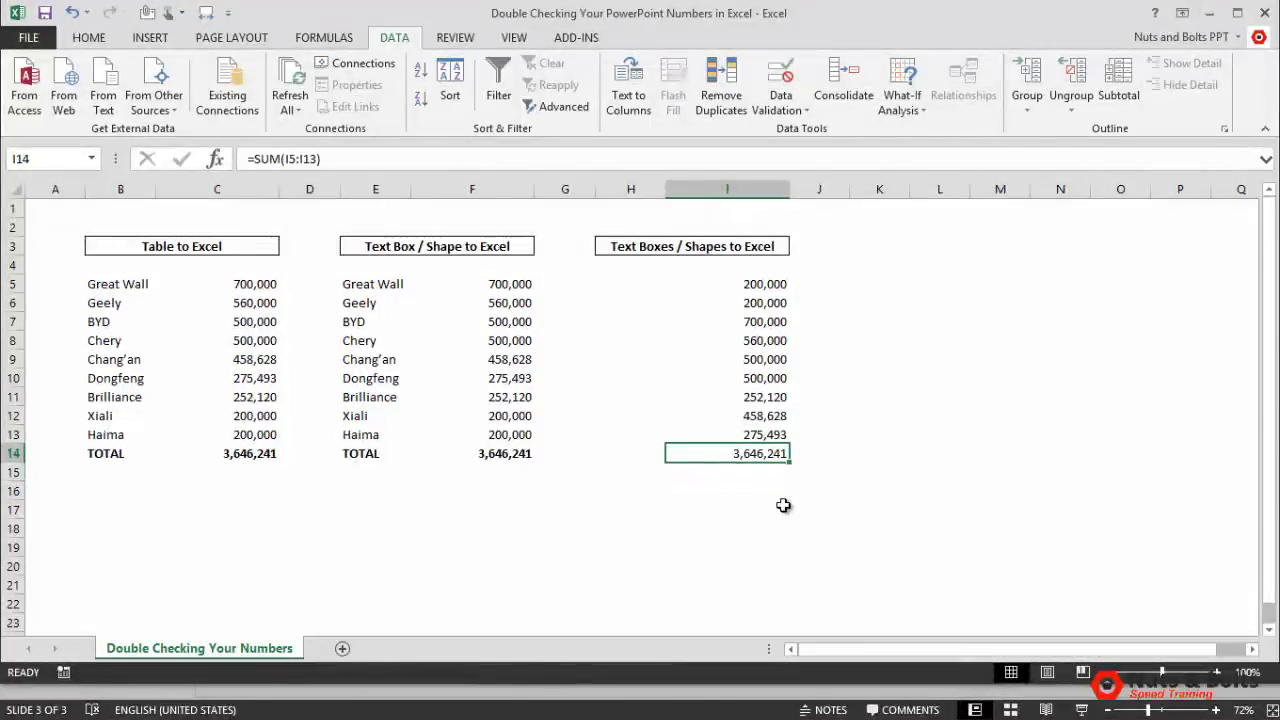
key(ctrl+c)
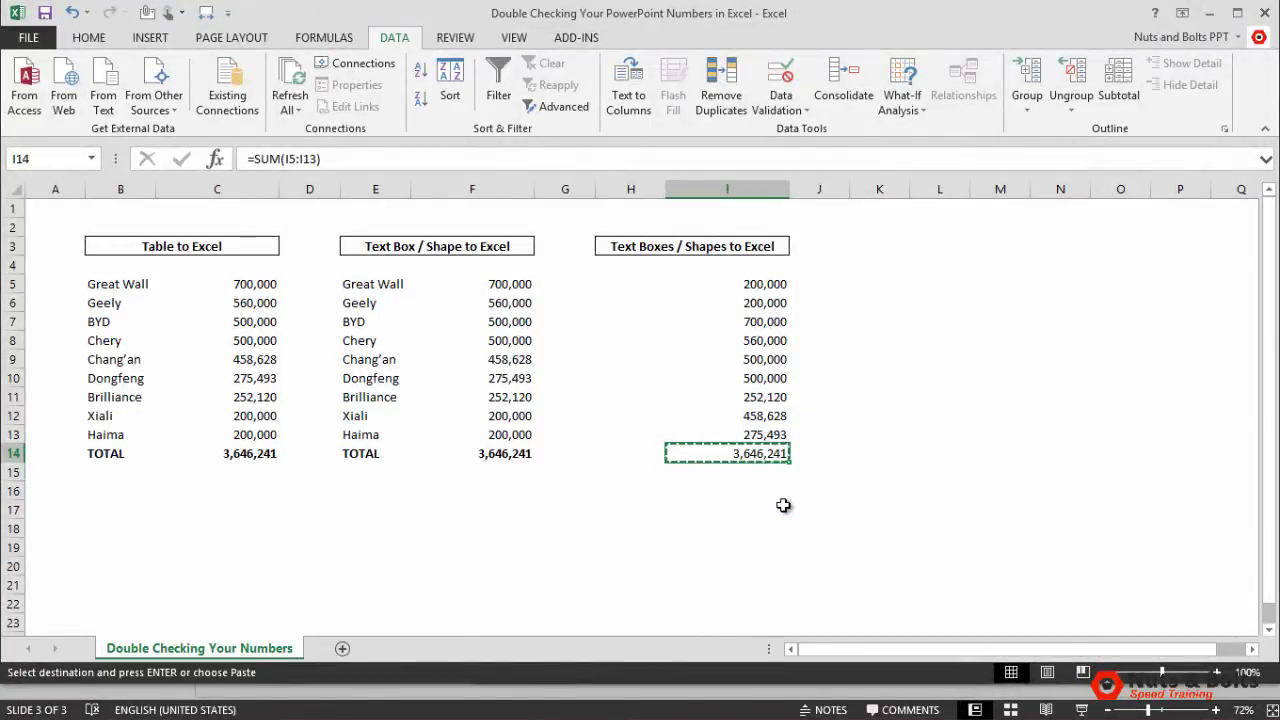
Replace slide 3's TOTAL 4,091,135 with 3,646,241 and delete the nine-value helper text box
key(alt+Tab)
click(836, 625)
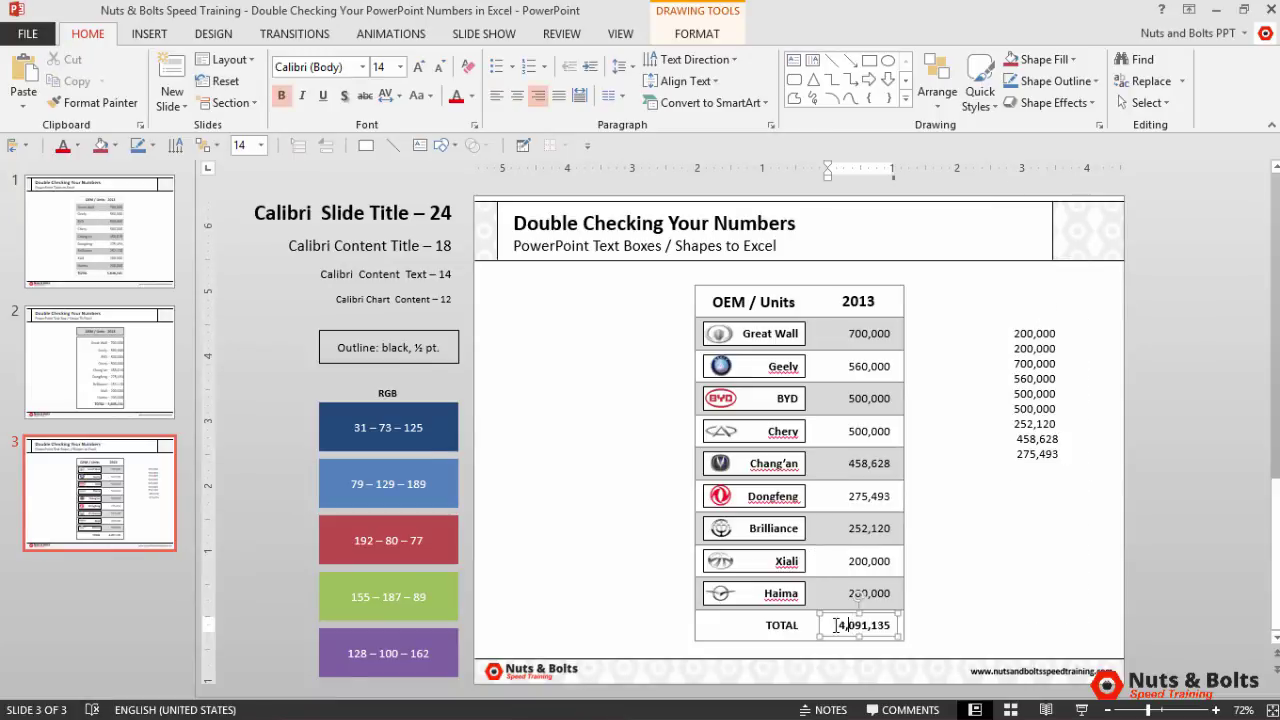
drag(836, 625, 904, 630)
key(ctrl+v)
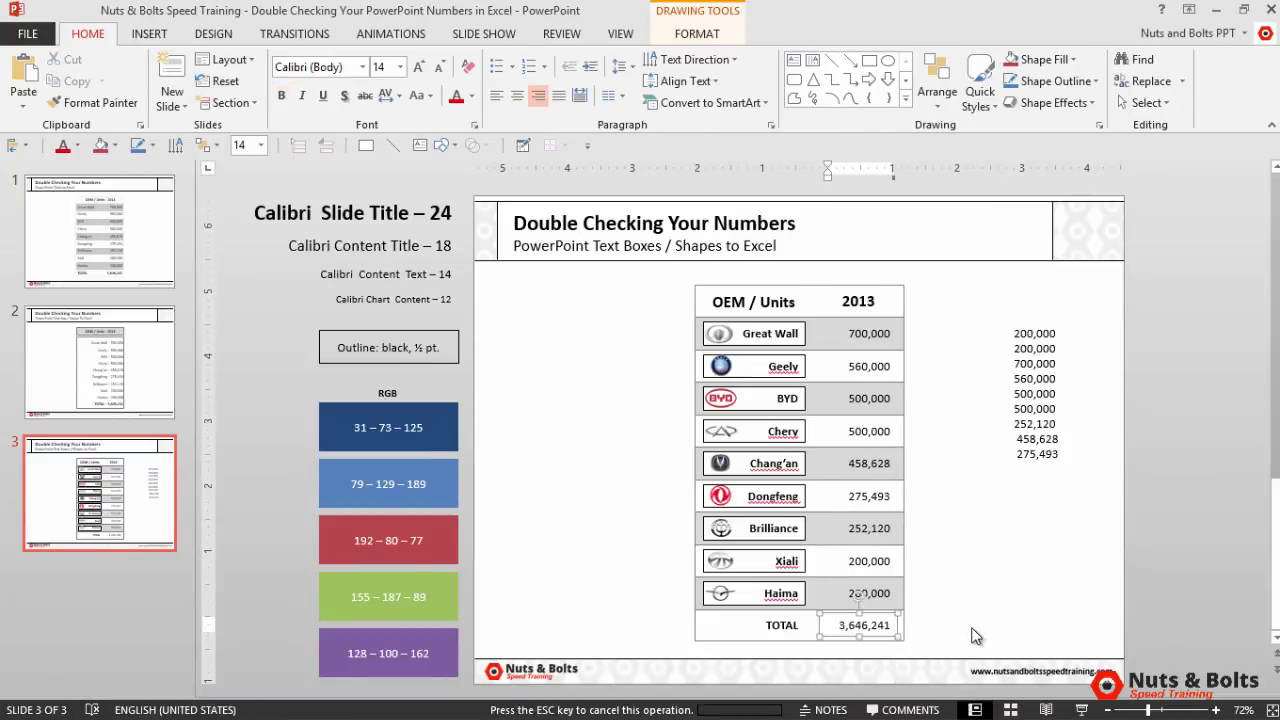
click(1072, 432)
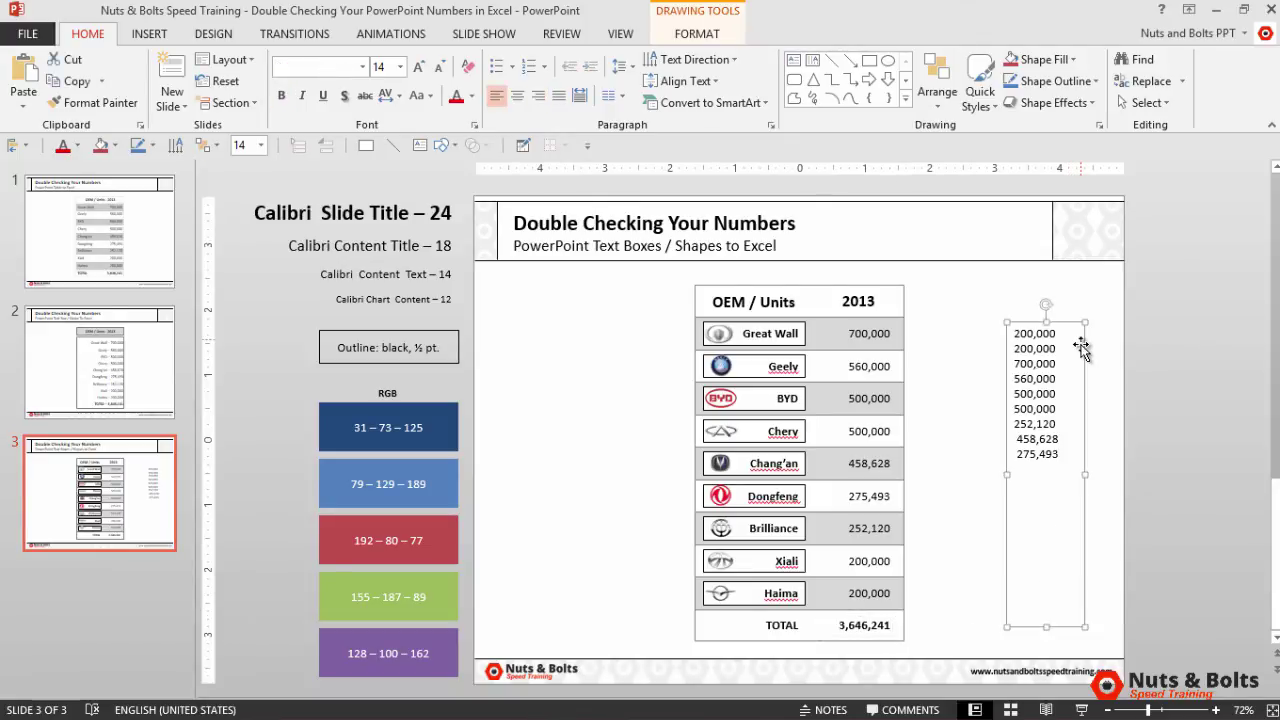
key(Delete)
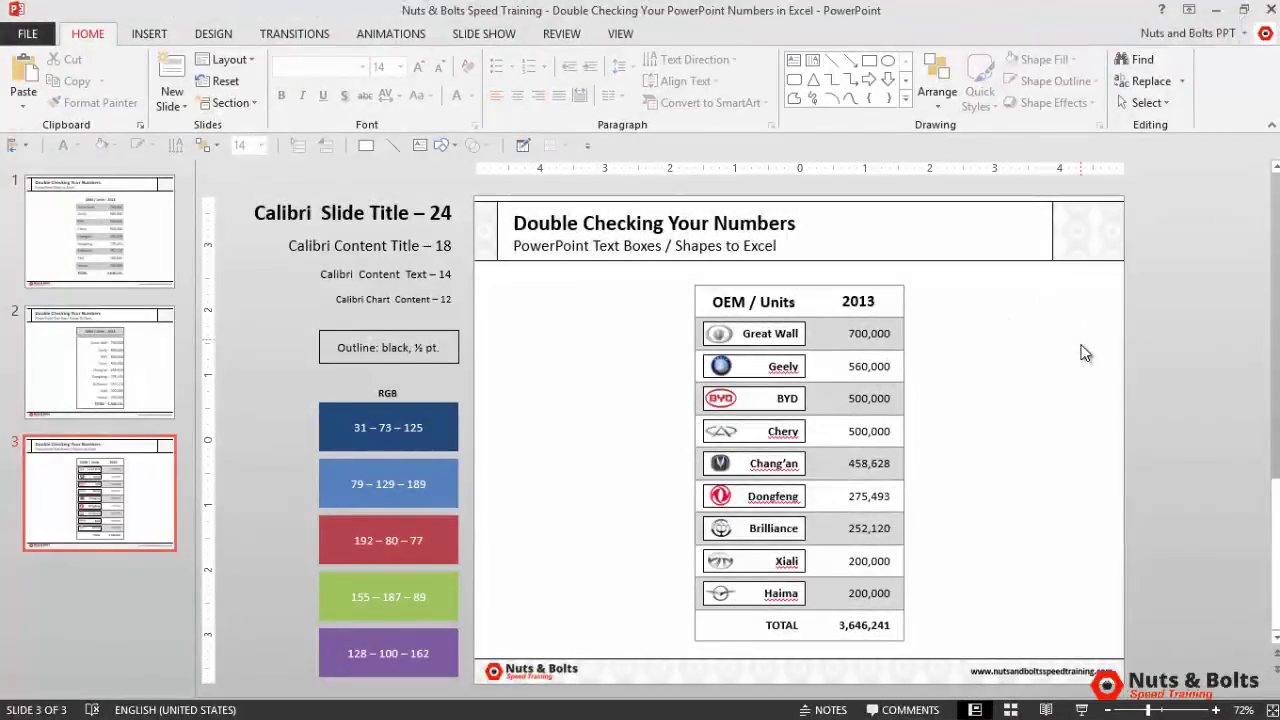